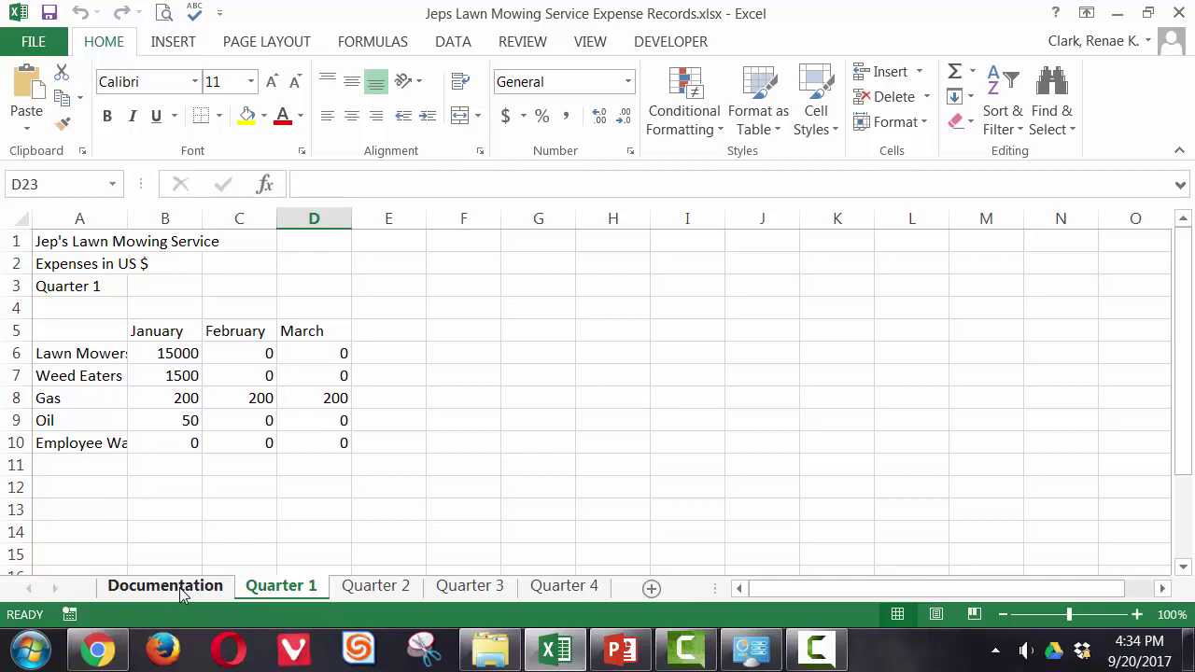
click(177, 588)
click(285, 588)
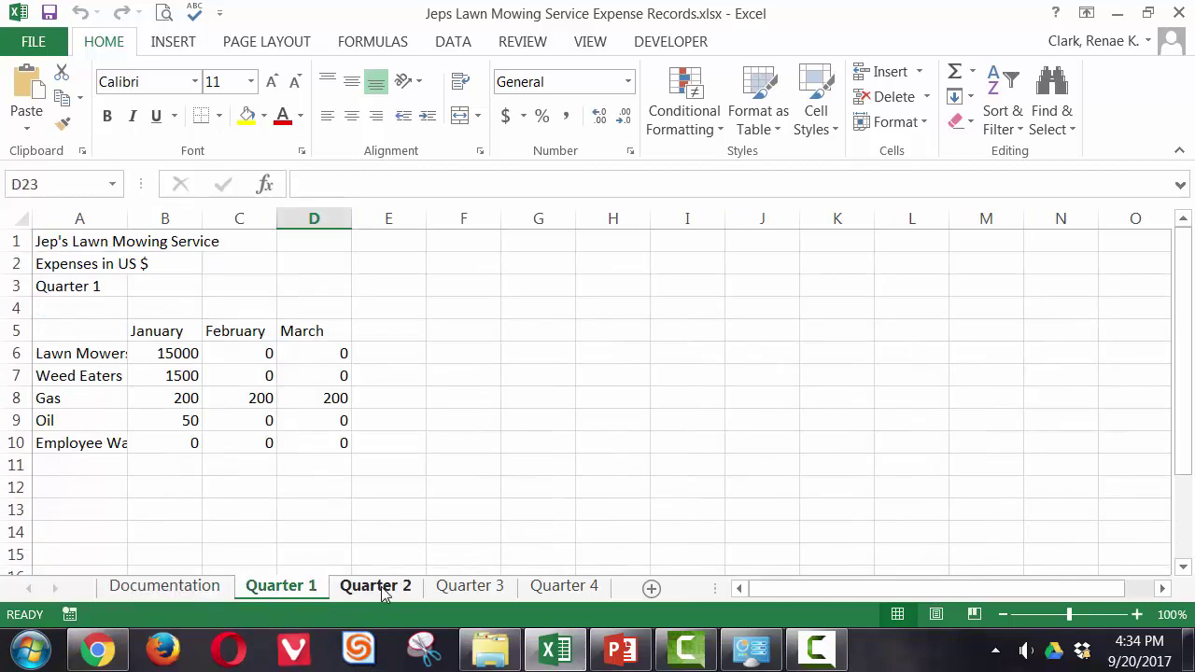
click(378, 588)
click(471, 588)
click(572, 590)
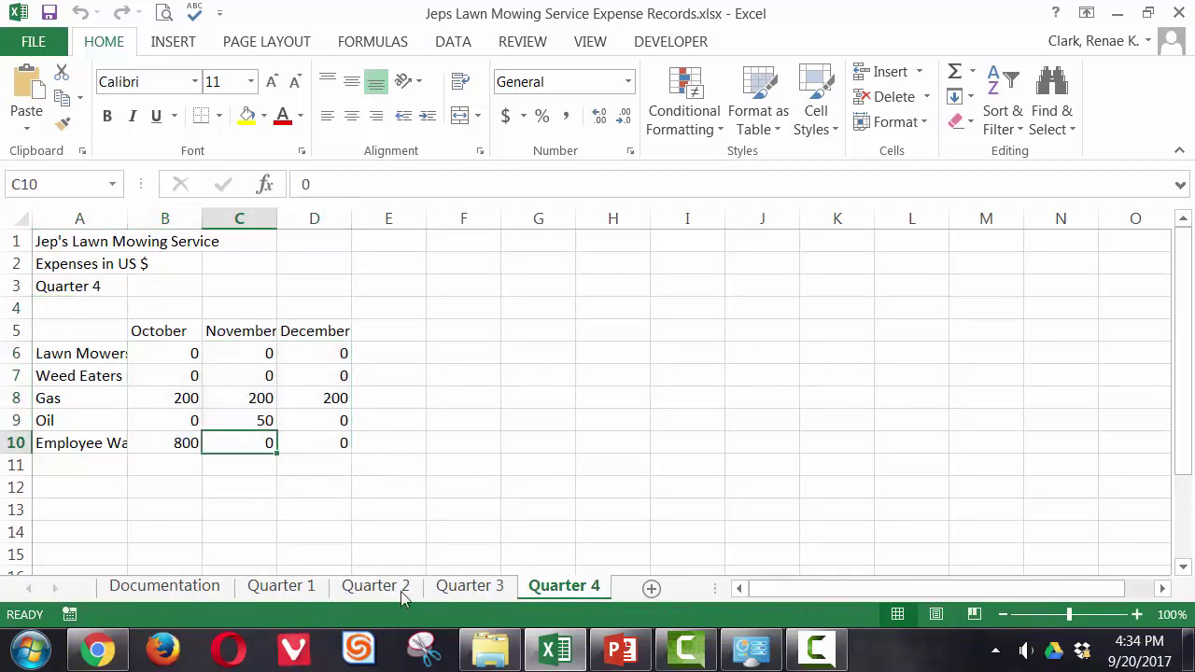
click(280, 587)
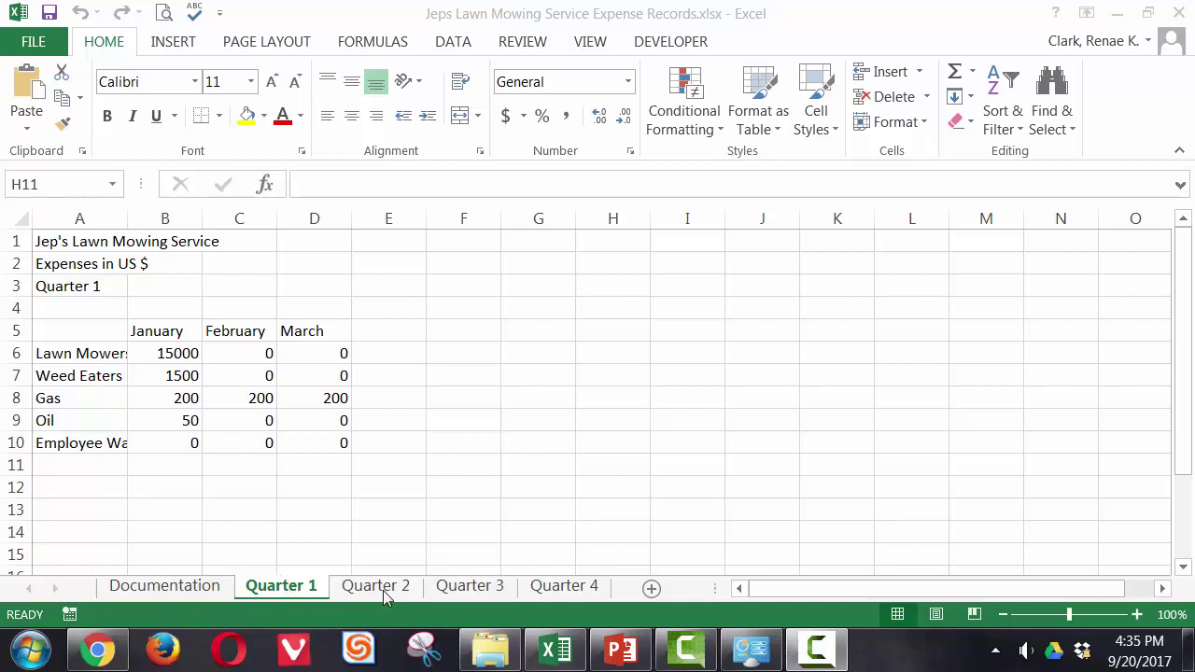
click(286, 592)
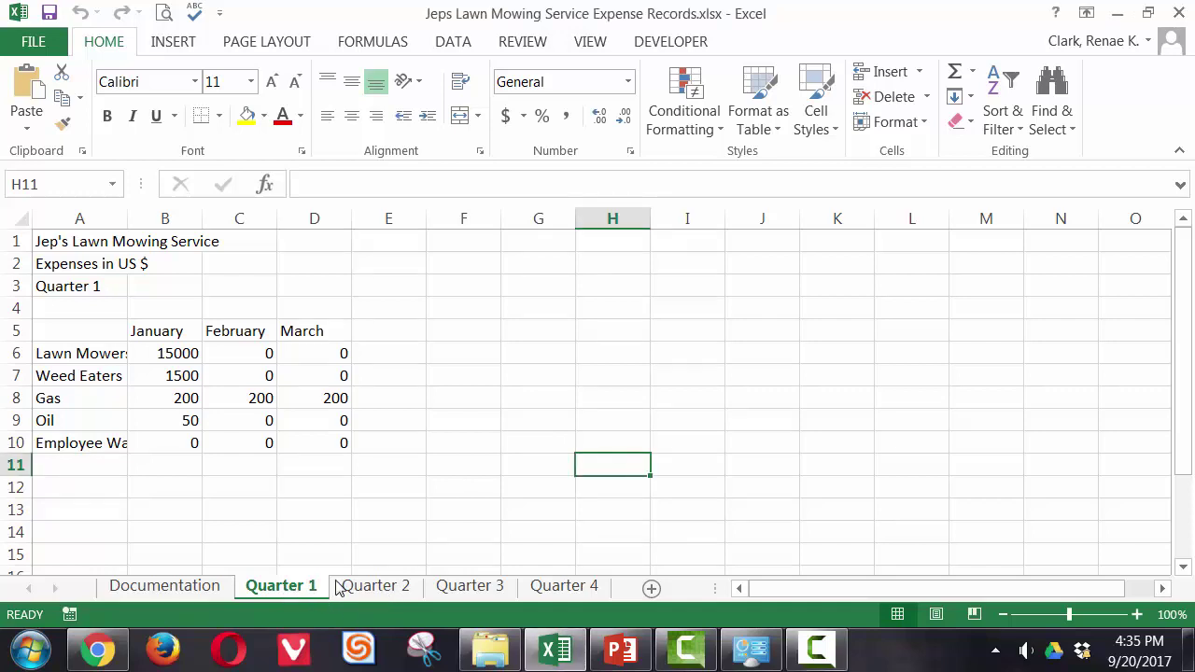
Group sheets Quarter 1 through Quarter 4 and return to Quarter 1 with the group intact.
shift+click(564, 588)
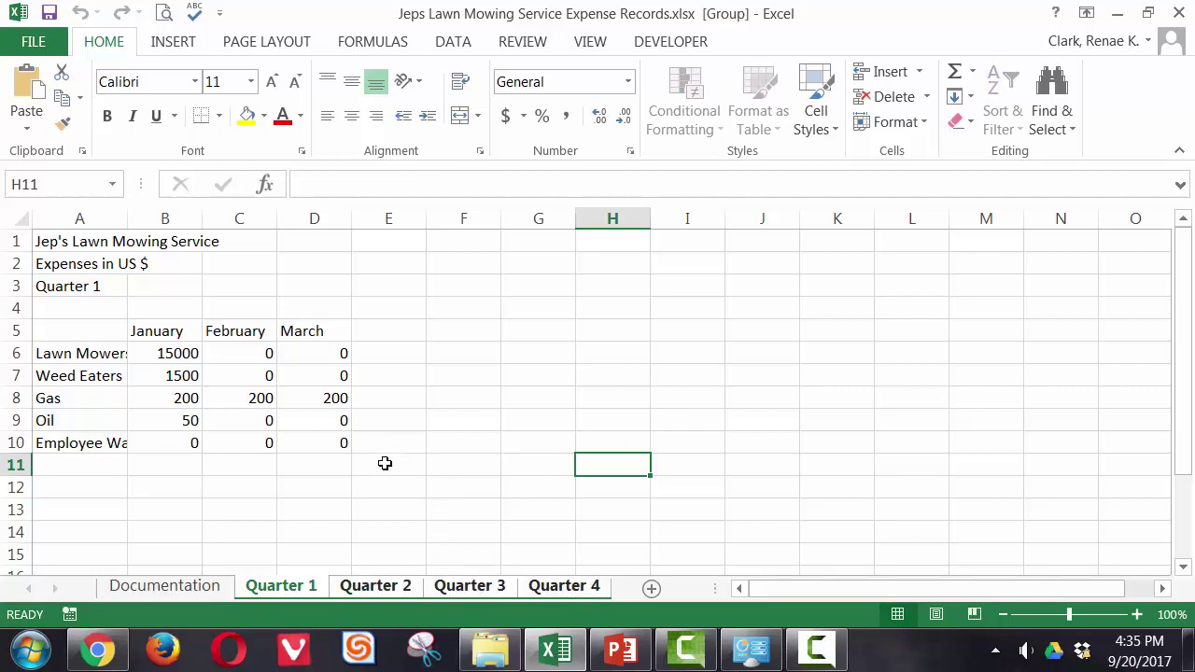
click(354, 590)
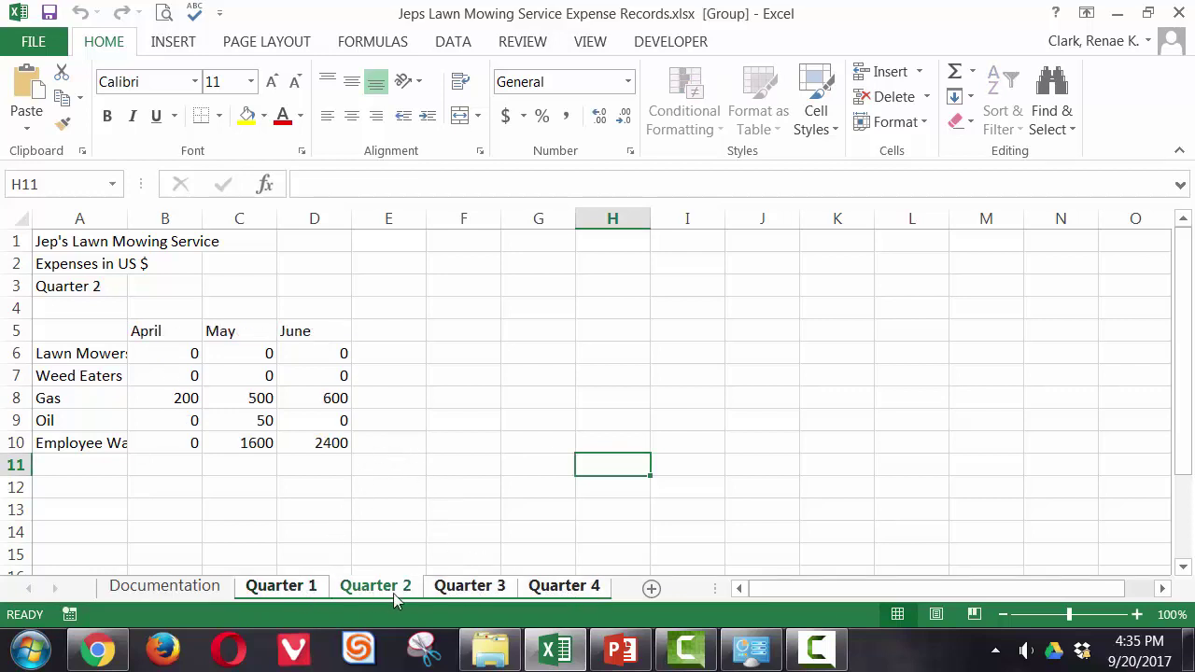
click(461, 593)
click(548, 590)
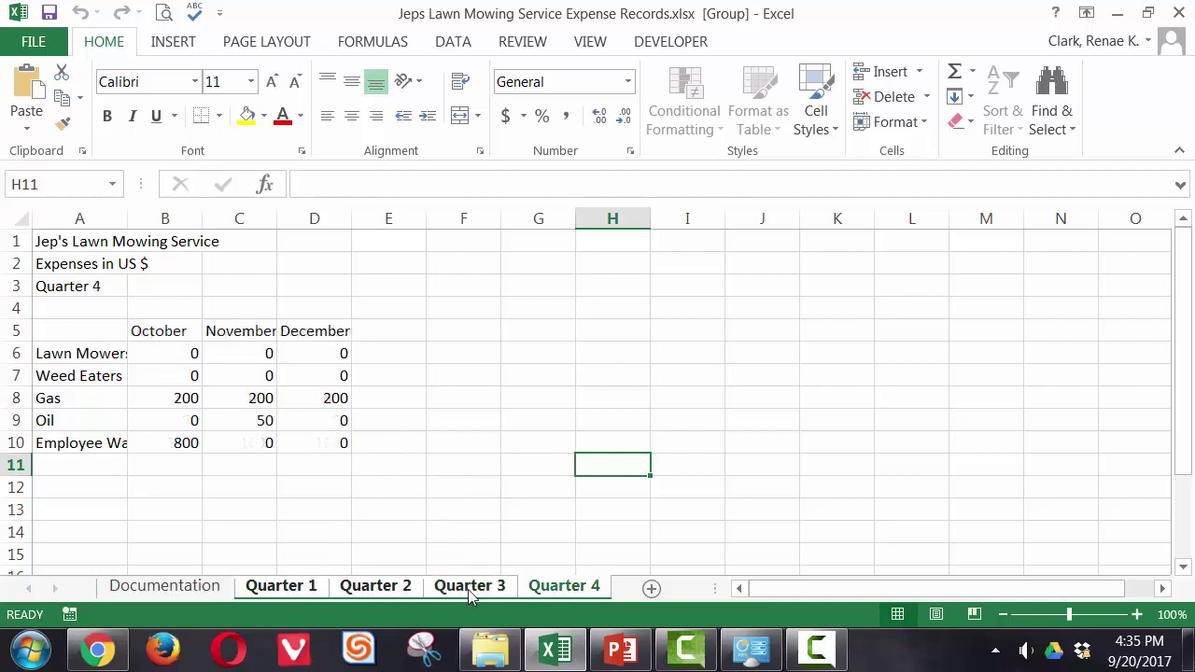
click(314, 592)
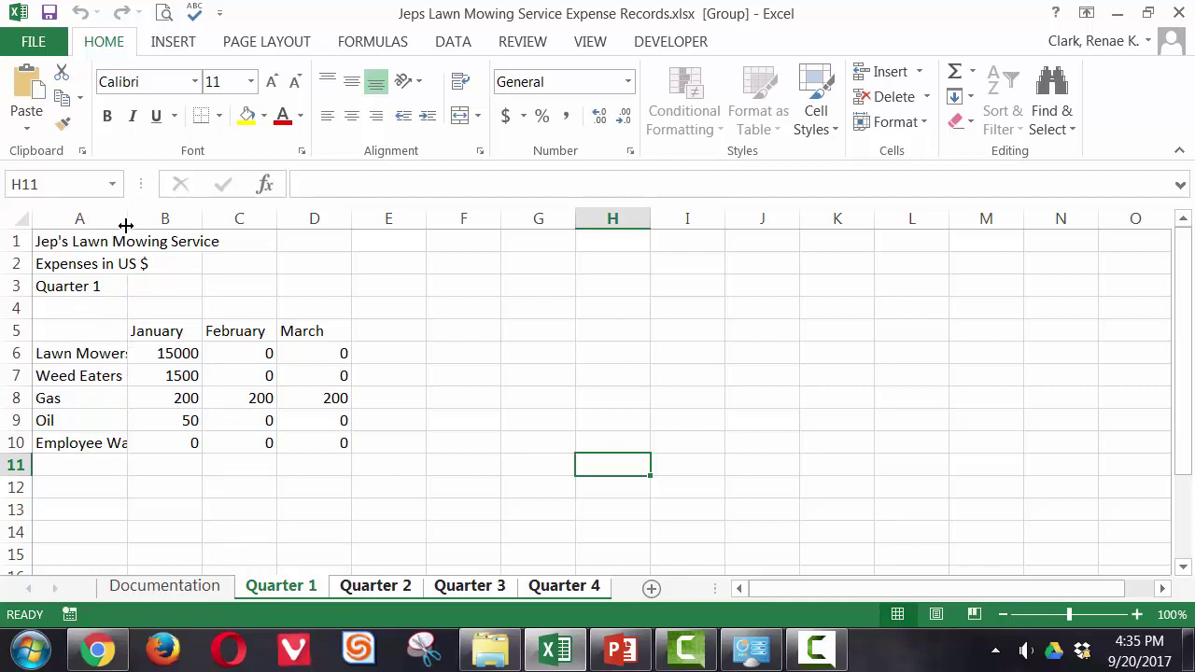
Widen column A to fit the expense labels and enter 'Total' in E5 and A11.
drag(126, 225, 181, 228)
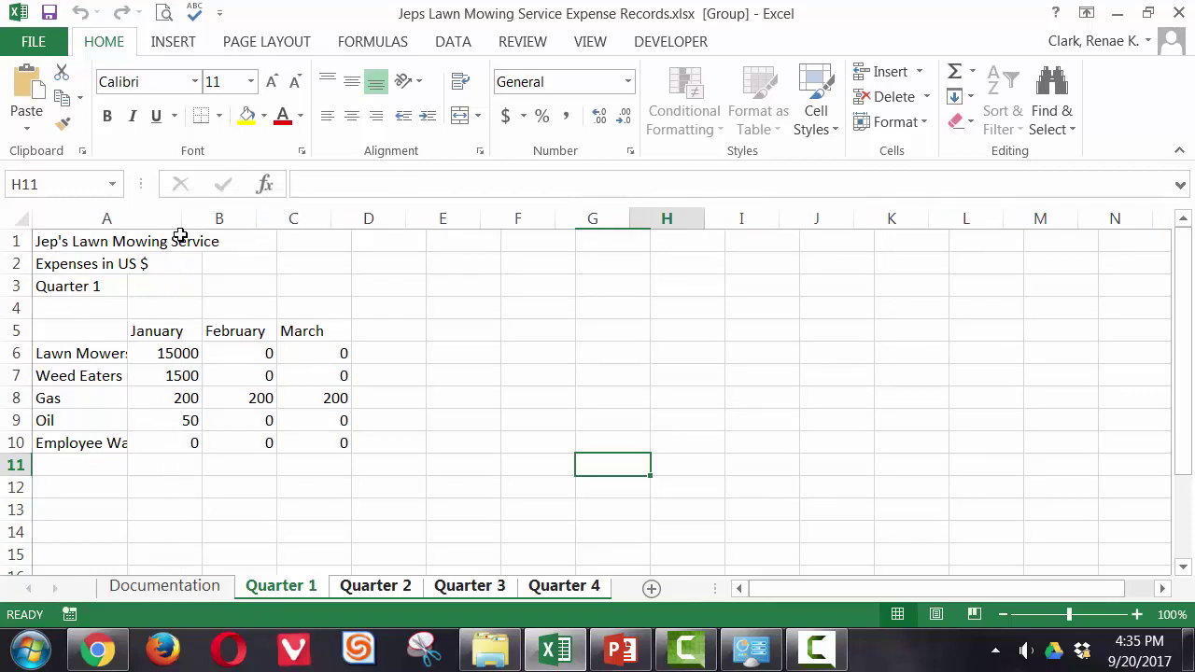
click(458, 323)
text(Total)
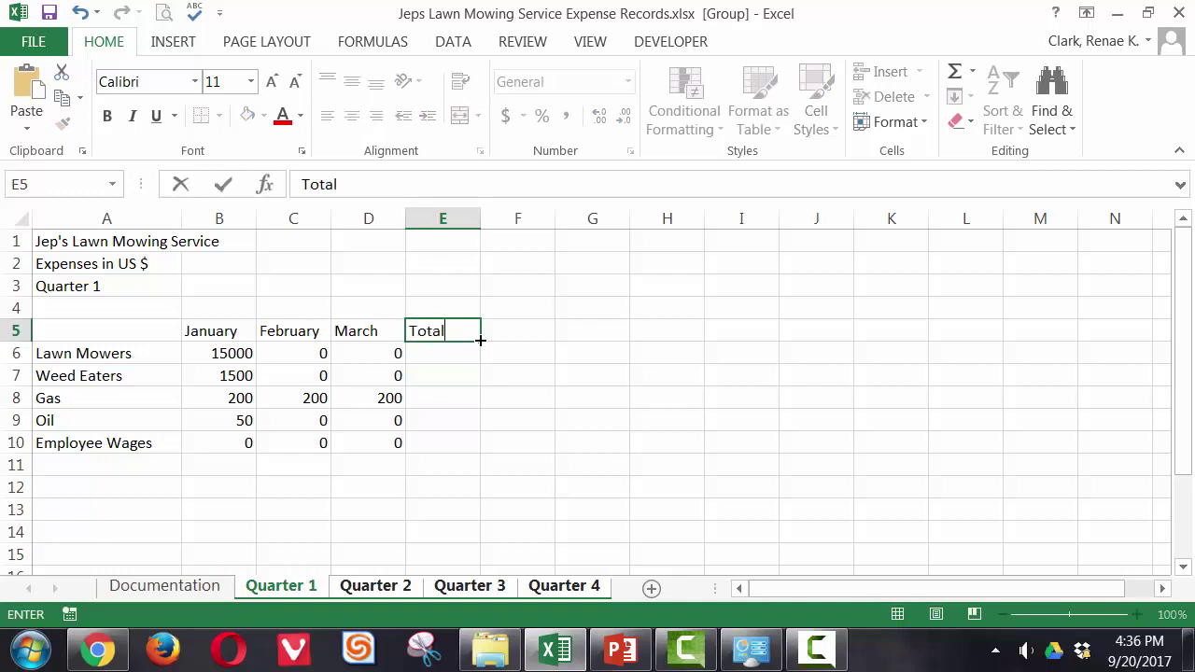
key(Return)
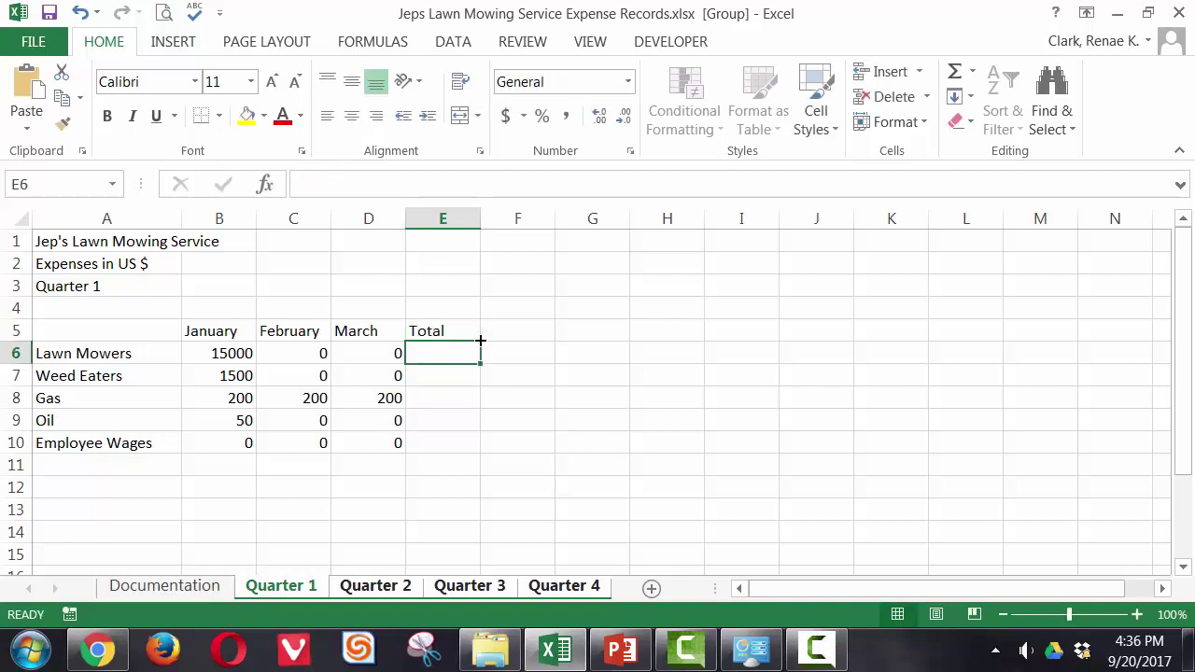
key(Return)
key(Return)
key(Return)
key(Return)
key(Down)
key(Left)
key(Left)
key(Left)
key(Left)
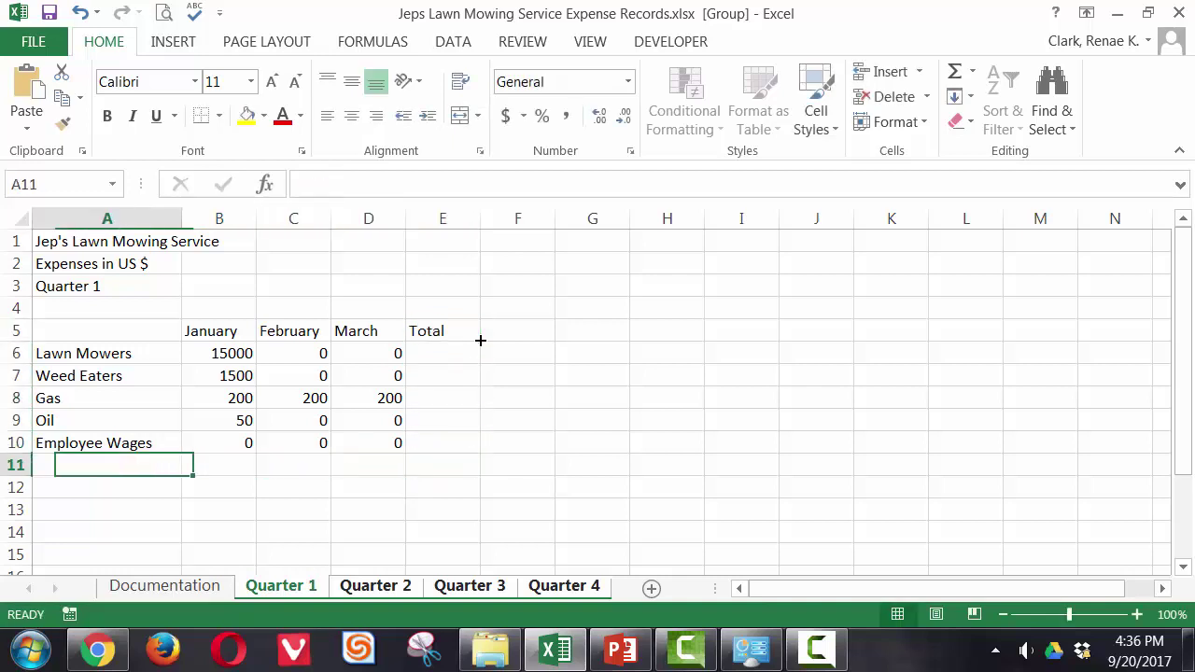
text(Total)
key(Return)
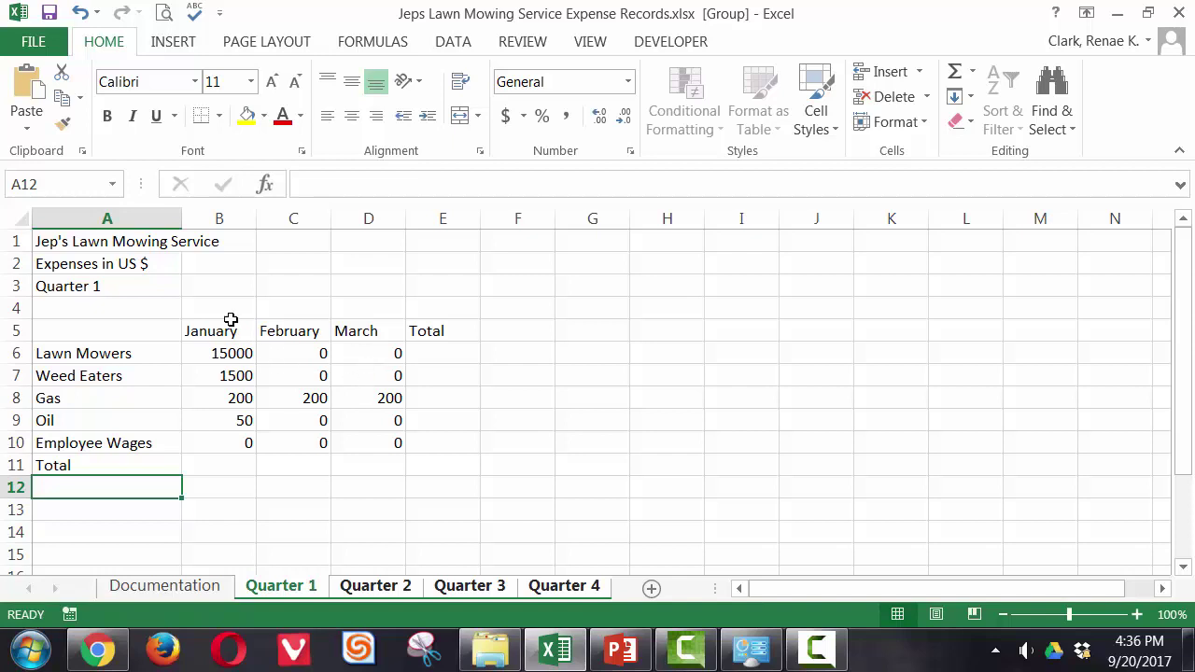
Merge and centre the company title across A1:E1.
click(95, 241)
drag(95, 242, 439, 242)
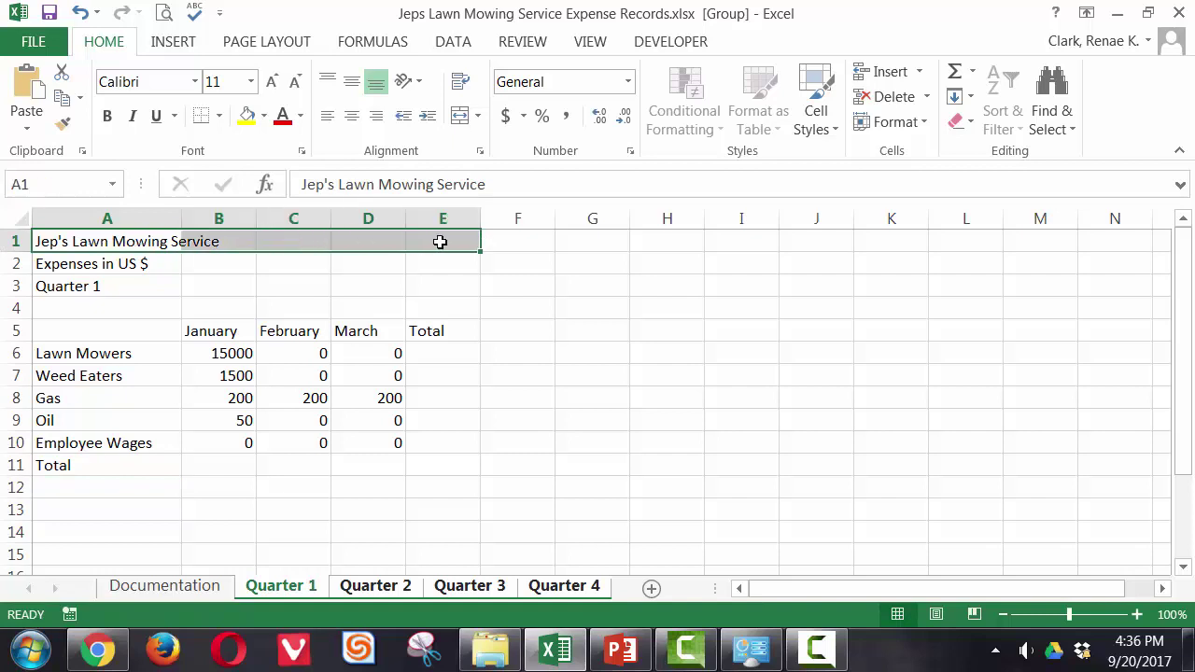
click(463, 117)
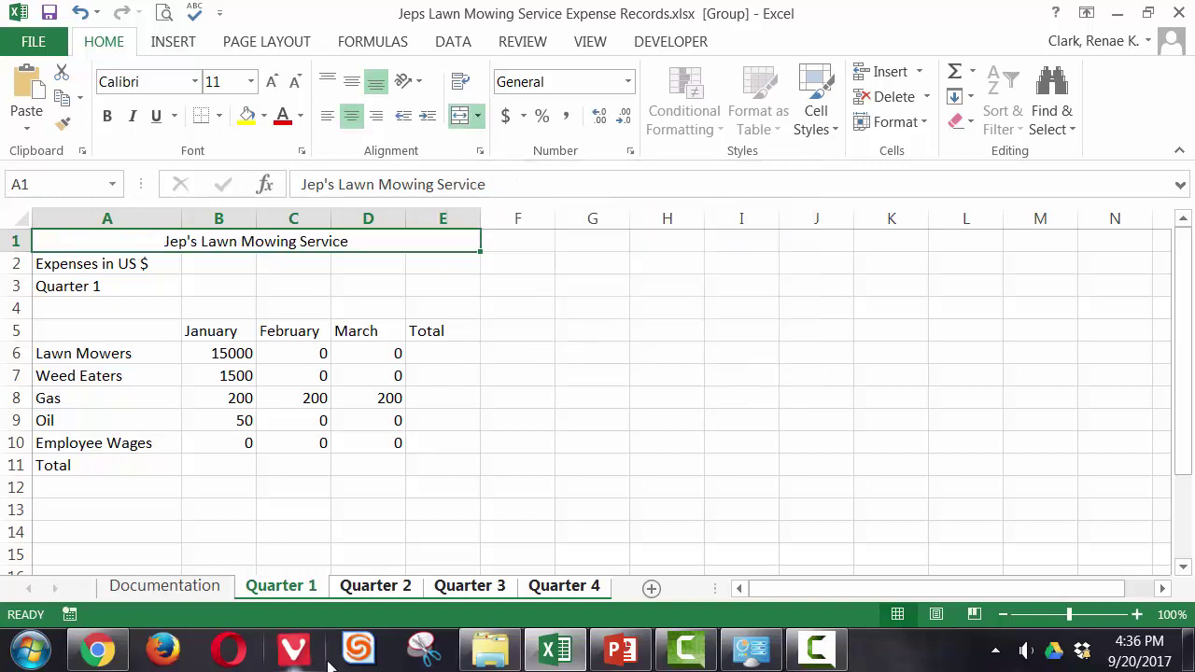
Format the title as bold, dark blue, 14-point Arial Black across the grouped sheets.
click(194, 82)
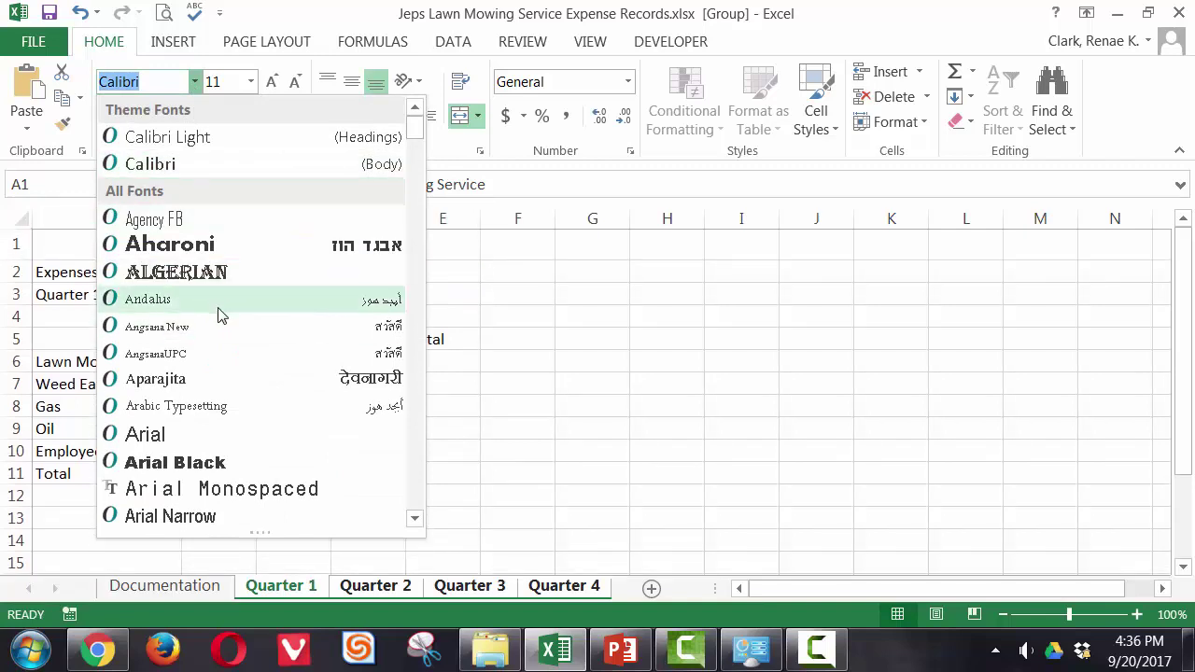
click(215, 463)
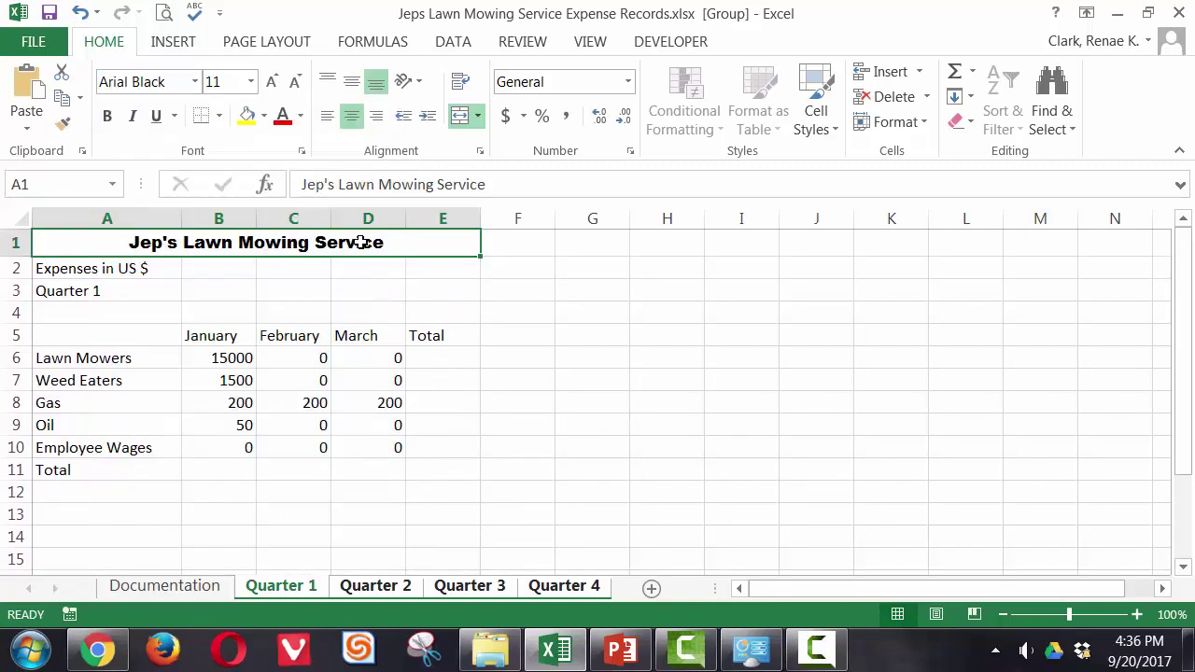
click(299, 116)
click(335, 177)
click(107, 116)
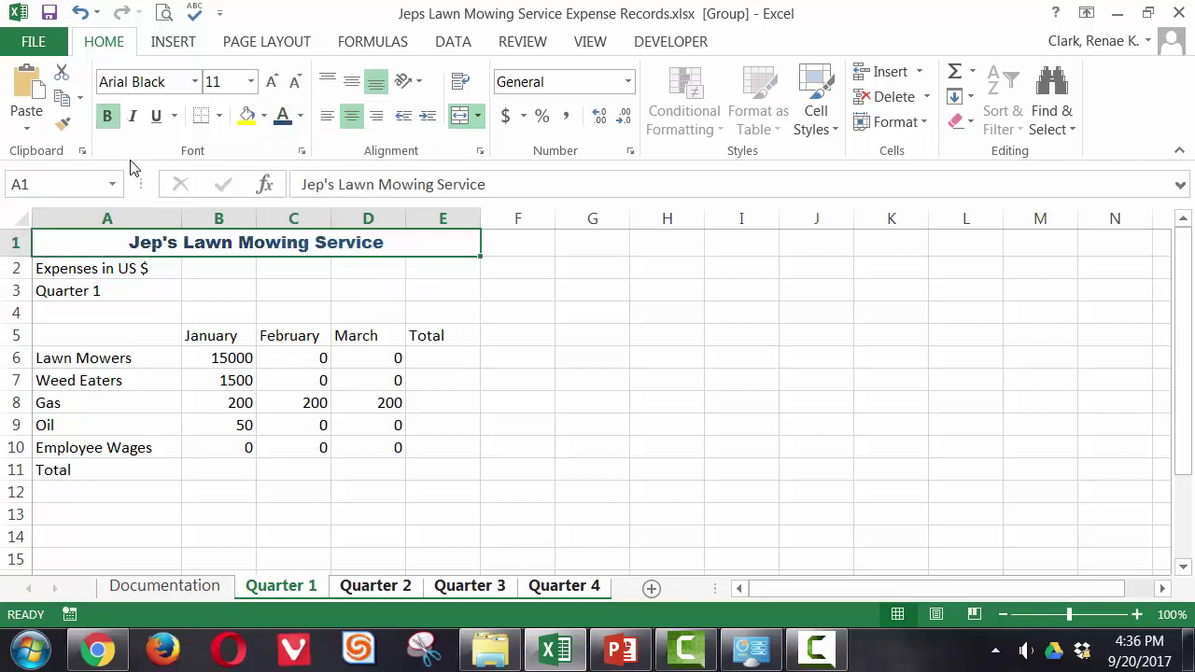
click(271, 81)
click(272, 81)
click(375, 588)
click(467, 587)
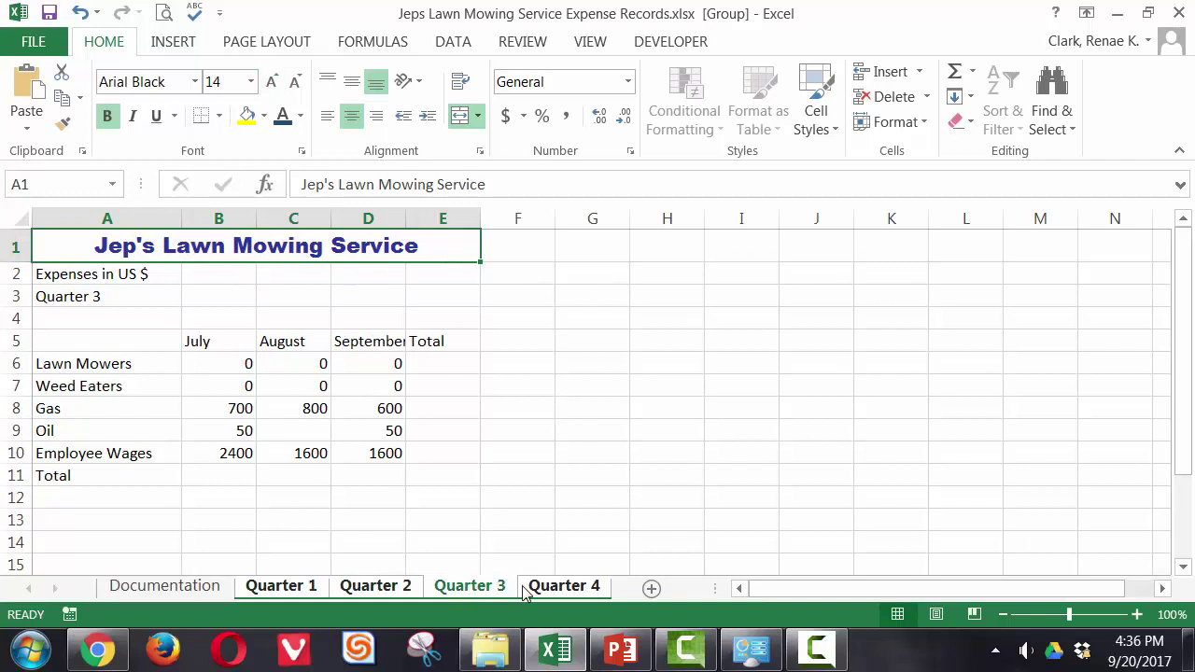
click(546, 568)
click(276, 587)
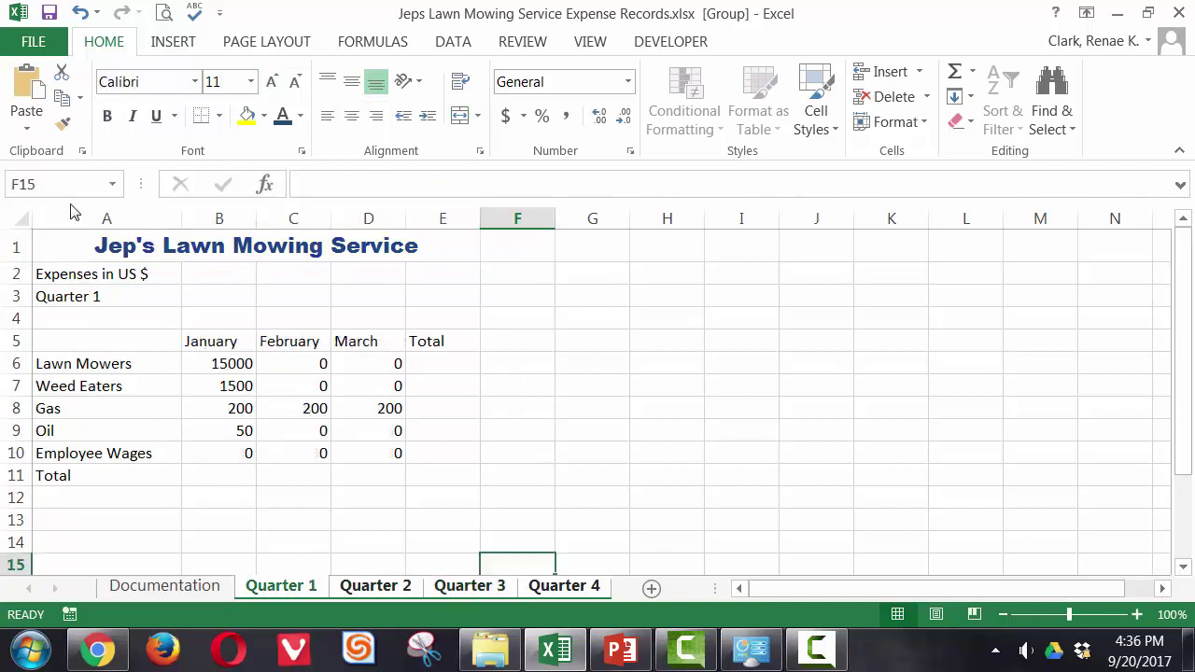
Merge and centre 'Expenses in US $' across A2:E2 and 'Quarter 1' across A3:E3.
drag(53, 273, 441, 268)
click(459, 121)
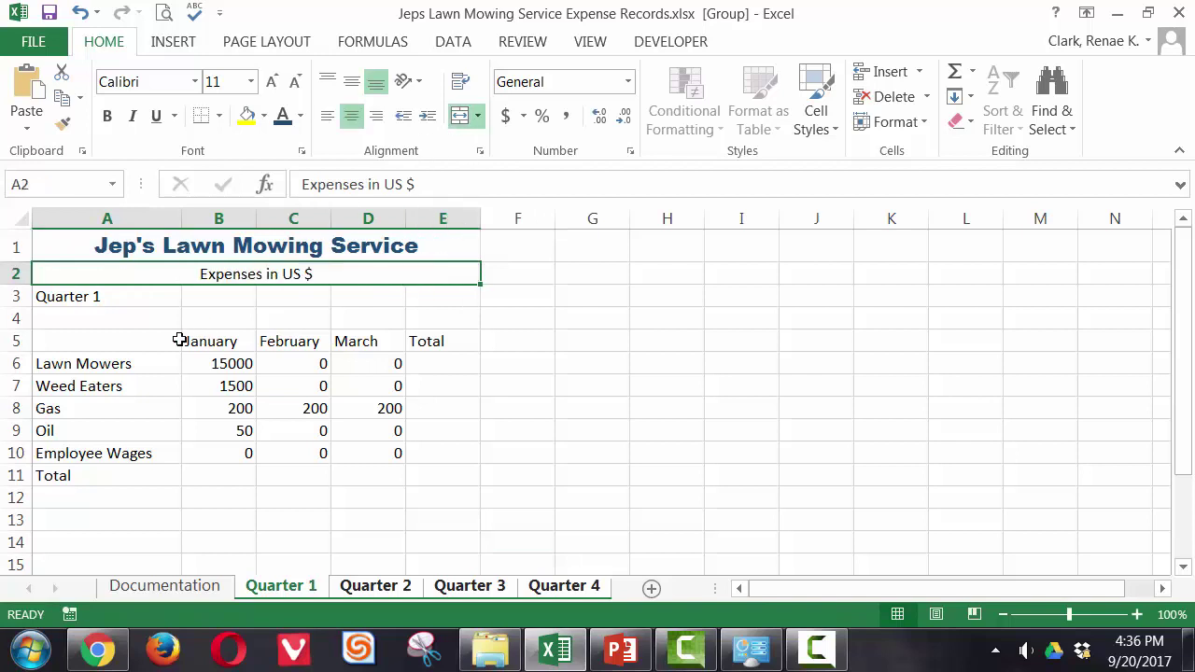
click(103, 296)
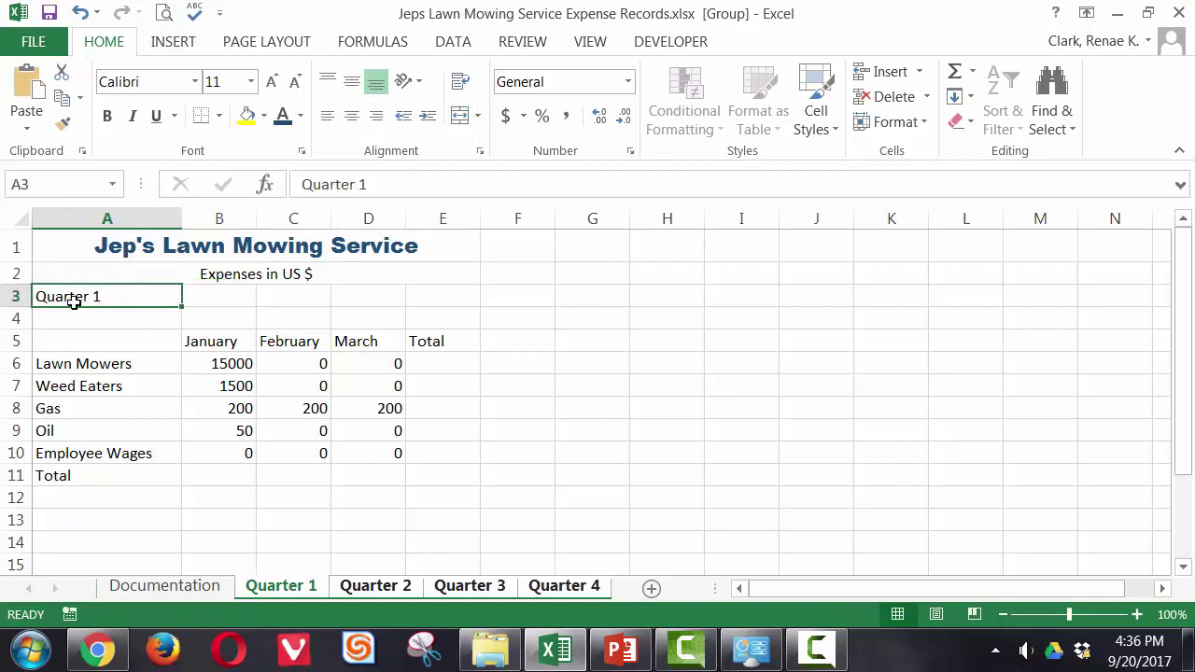
mouse_move(100, 296)
mouse_down()
mouse_move(361, 280)
mouse_move(425, 295)
mouse_up()
click(373, 586)
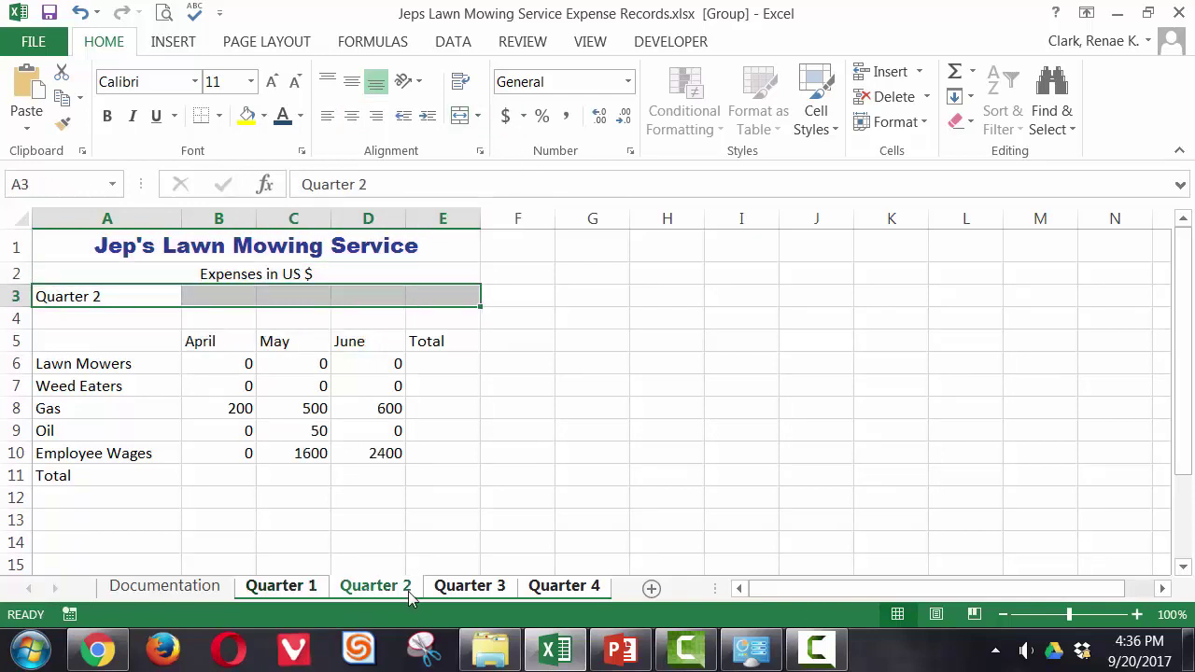
click(283, 586)
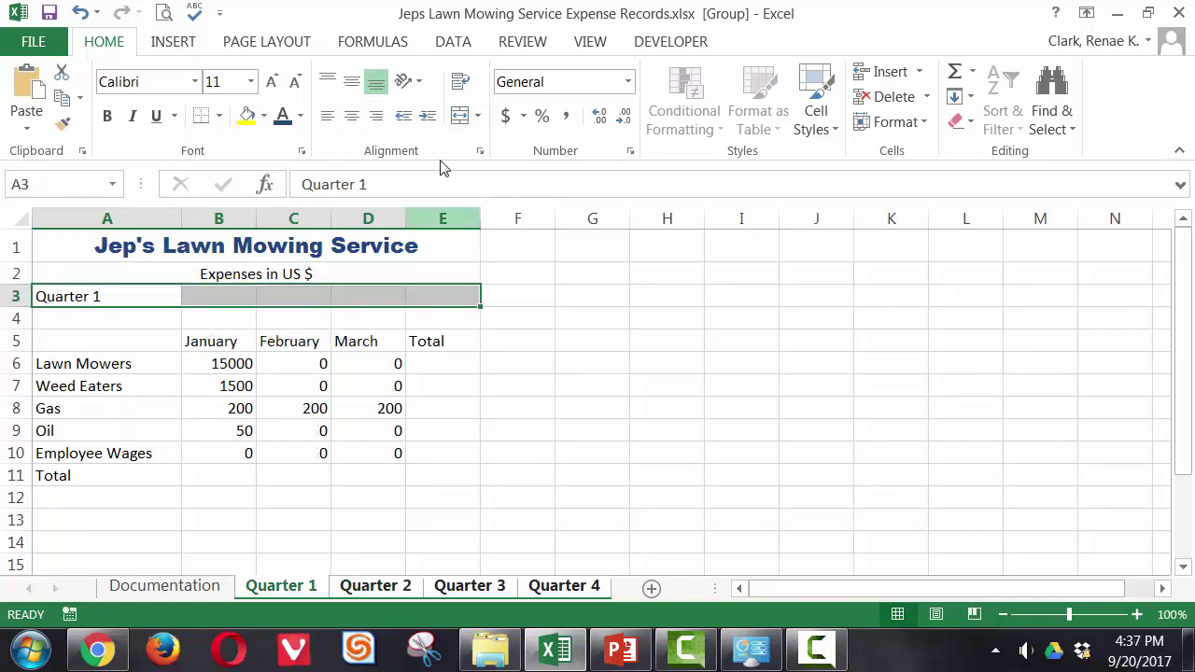
click(460, 115)
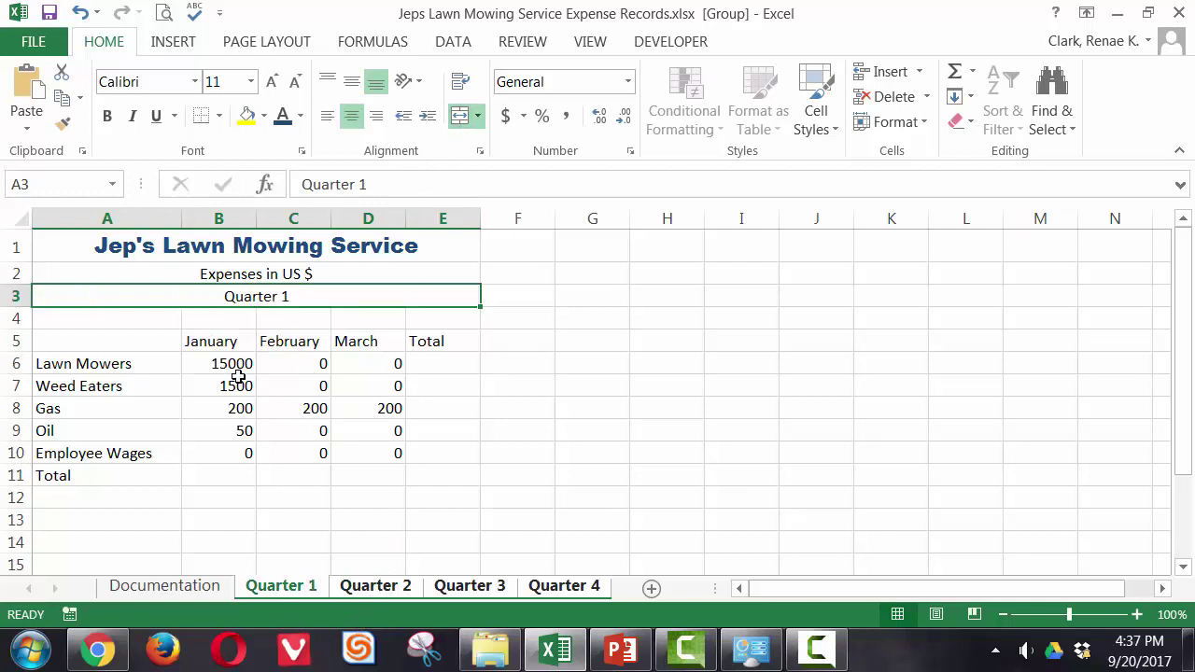
drag(213, 340, 418, 337)
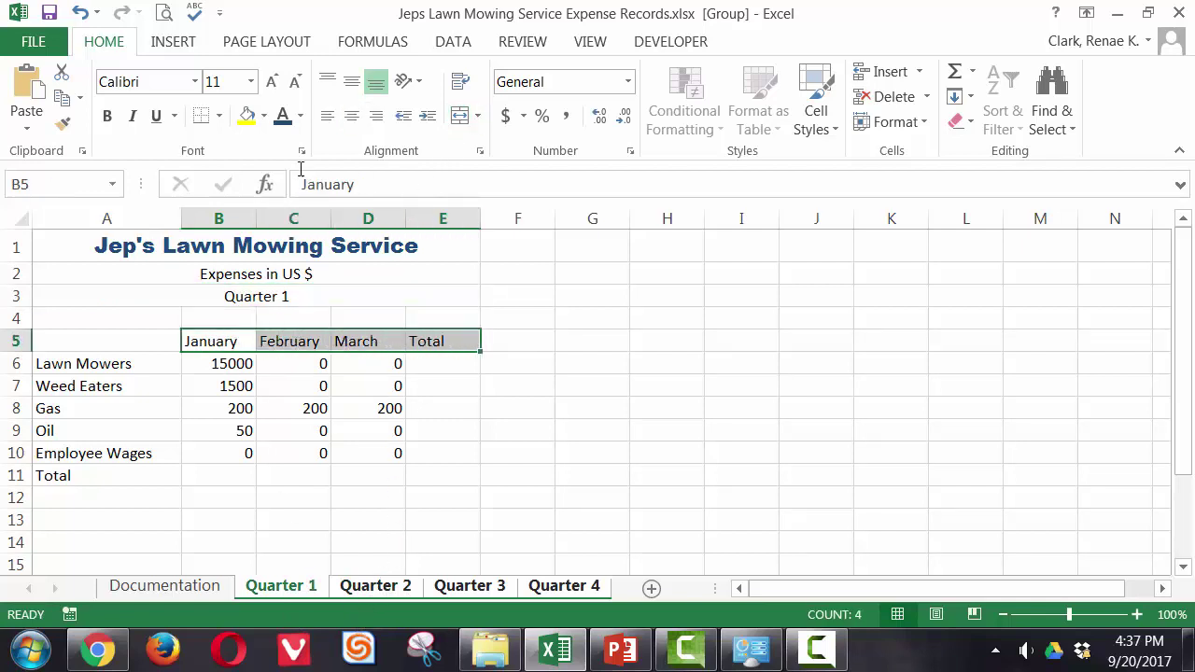
Make headers B5:E5 bold and centred, and the A11 'Total' label bold and right-aligned.
click(106, 115)
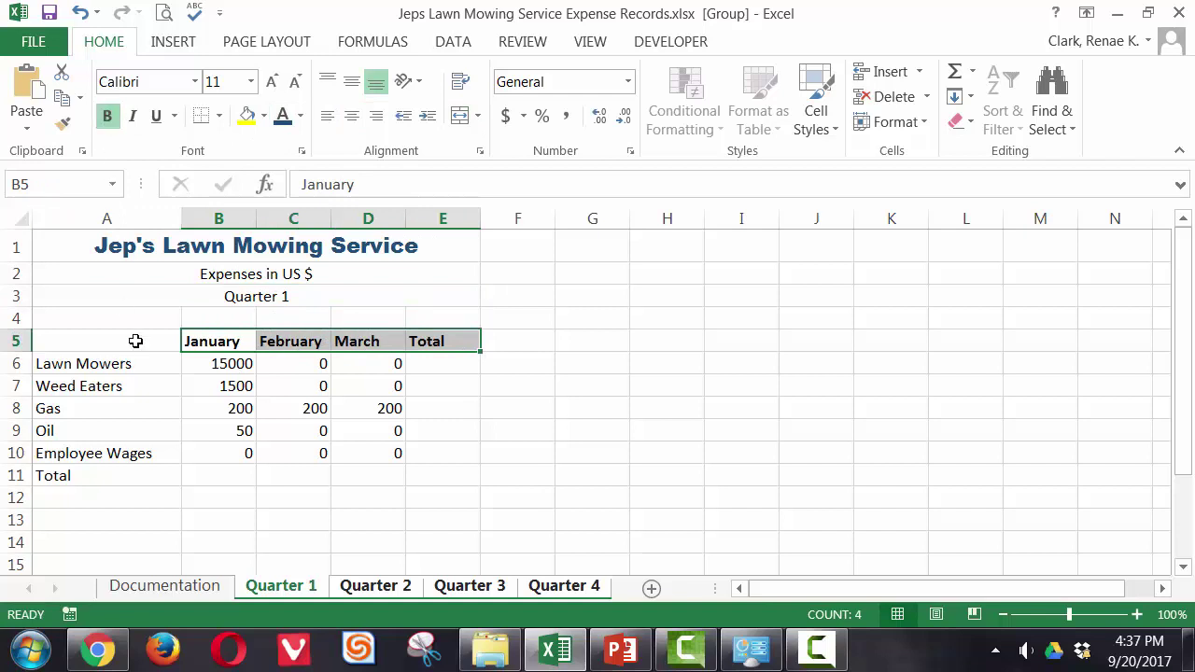
click(352, 116)
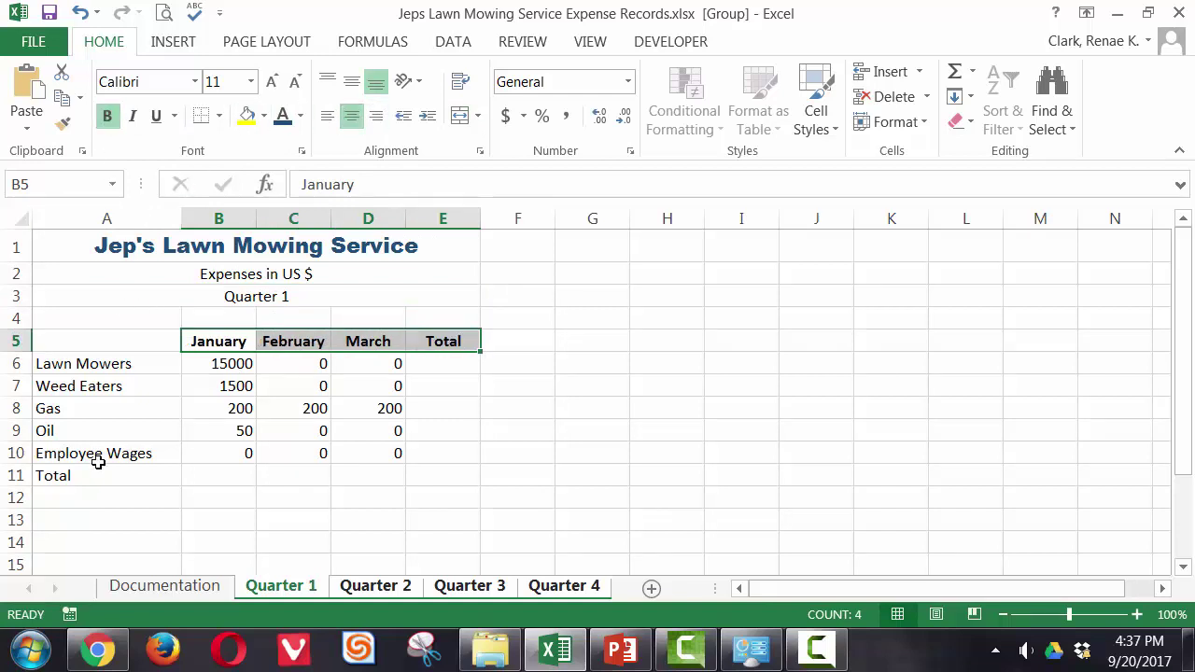
click(48, 475)
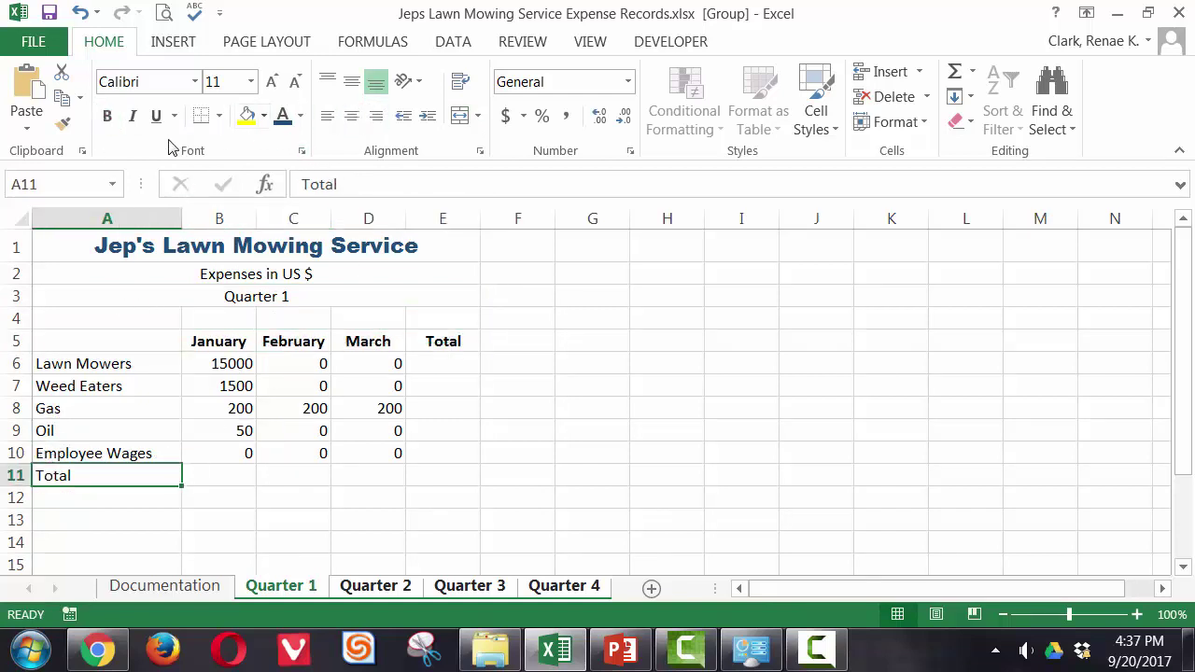
click(107, 116)
click(375, 115)
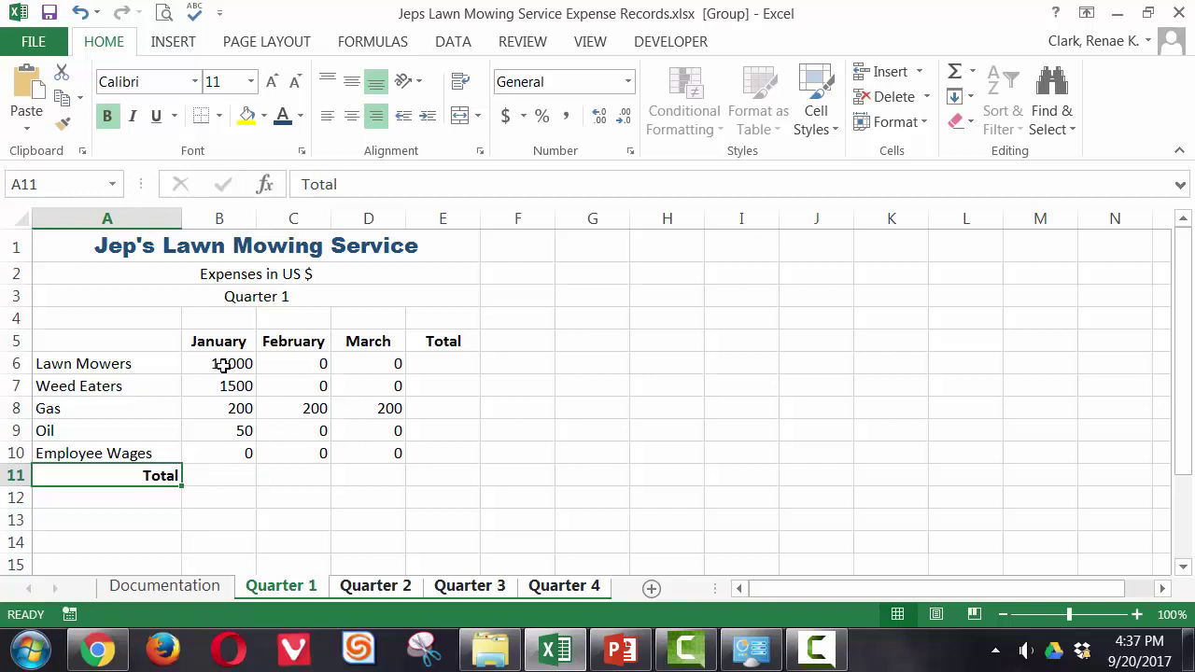
Format B6:E11 as Accounting dollar amounts with zero decimal places.
drag(221, 365, 469, 483)
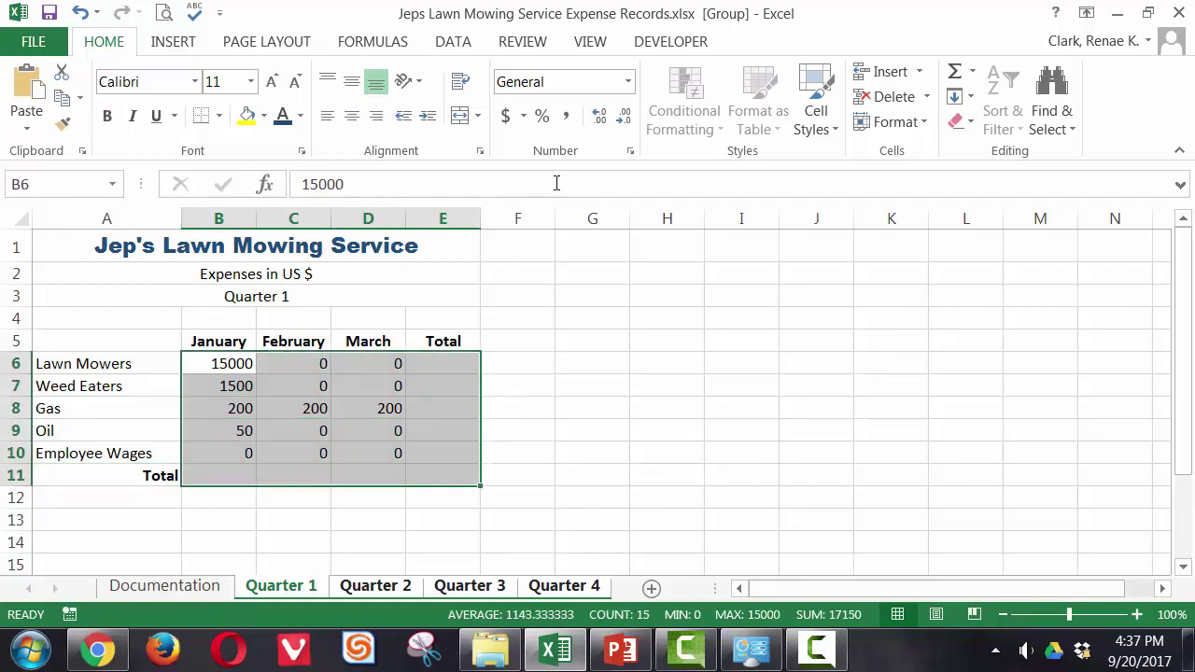
click(505, 116)
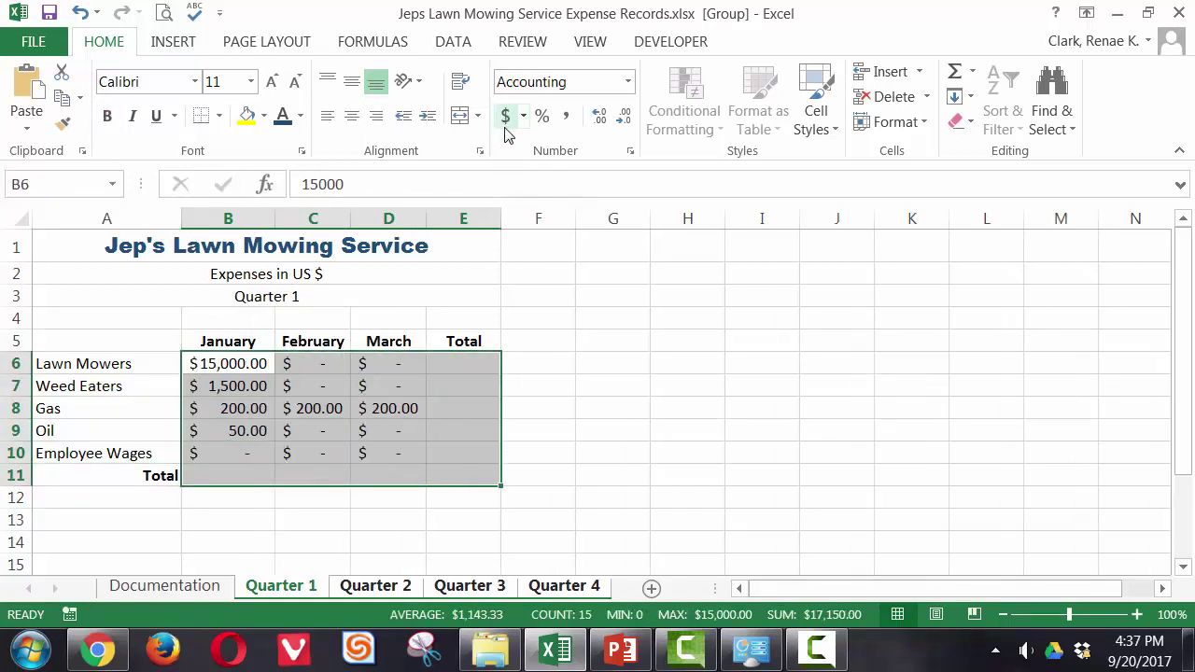
click(624, 117)
click(624, 117)
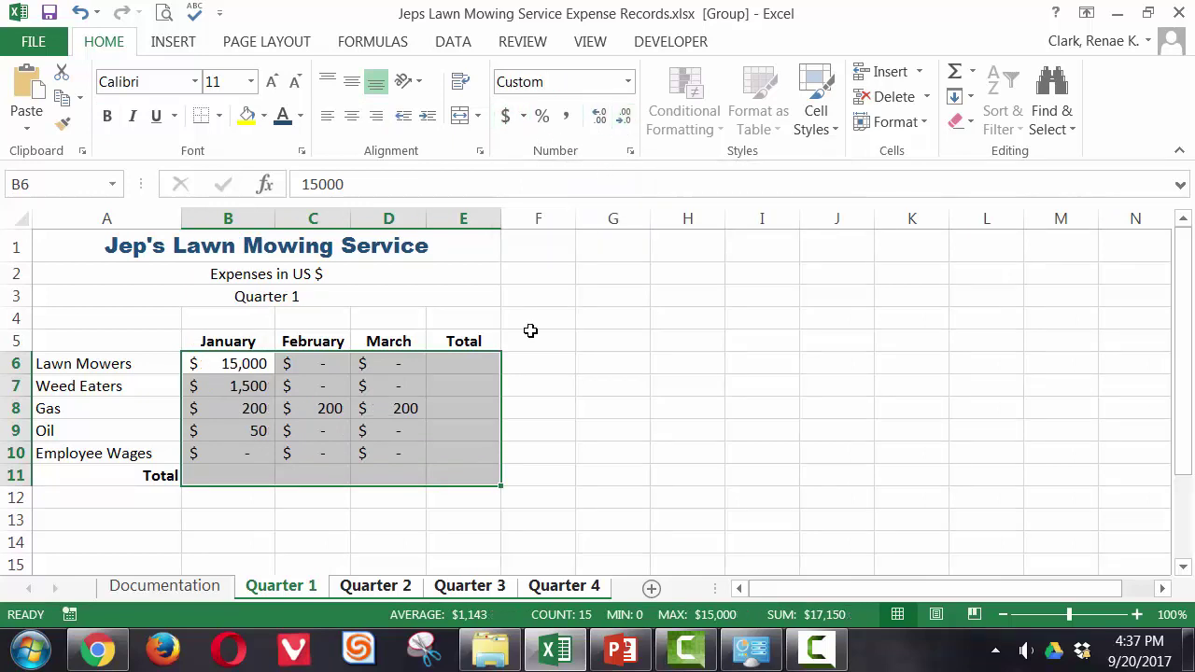
click(220, 470)
click(470, 588)
click(383, 593)
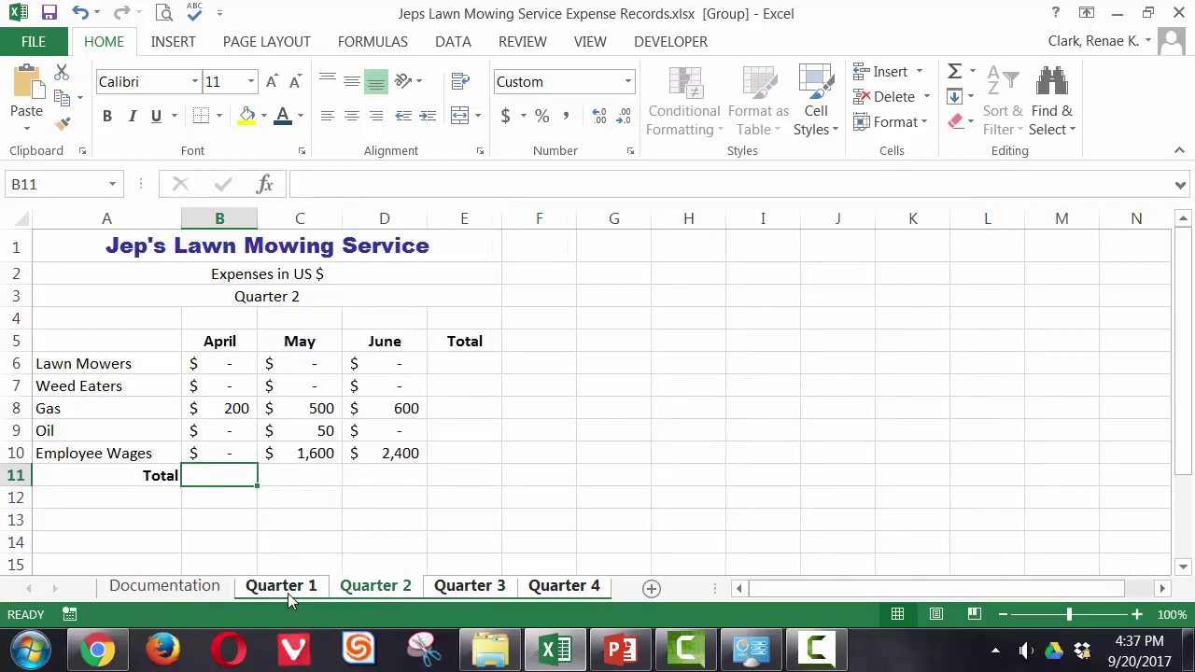
click(288, 594)
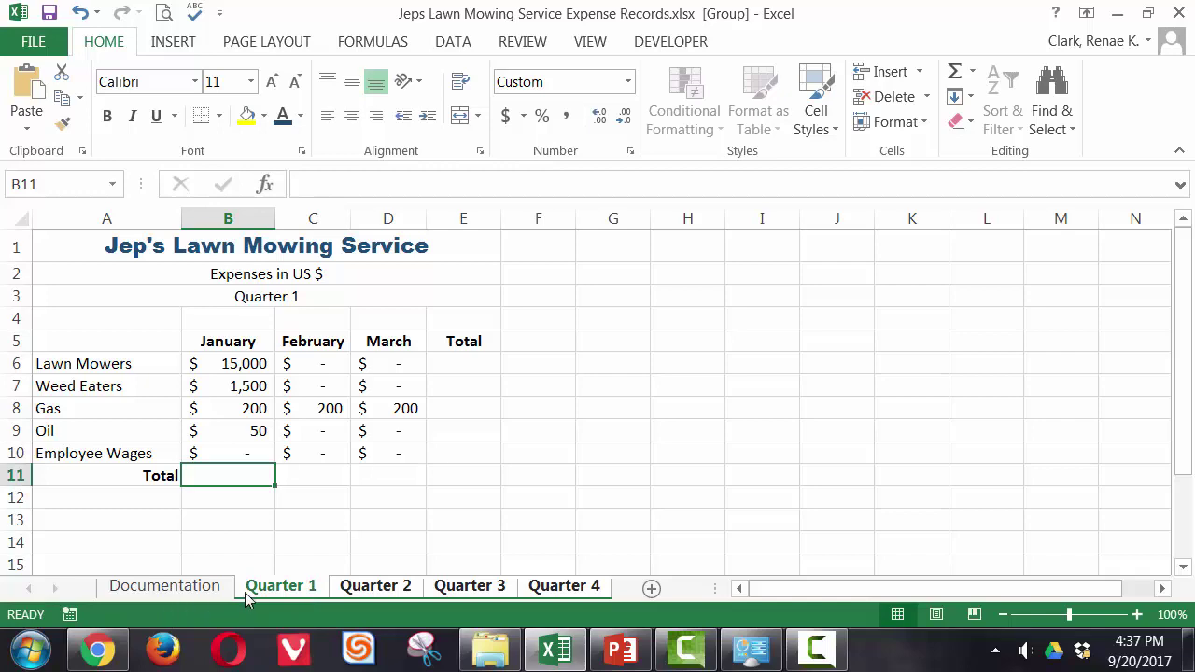
Ungroup Quarter 1–4 from the Quarter 1 tab's menu, leaving Quarter 1 active.
key(ctrl+Page_Up)
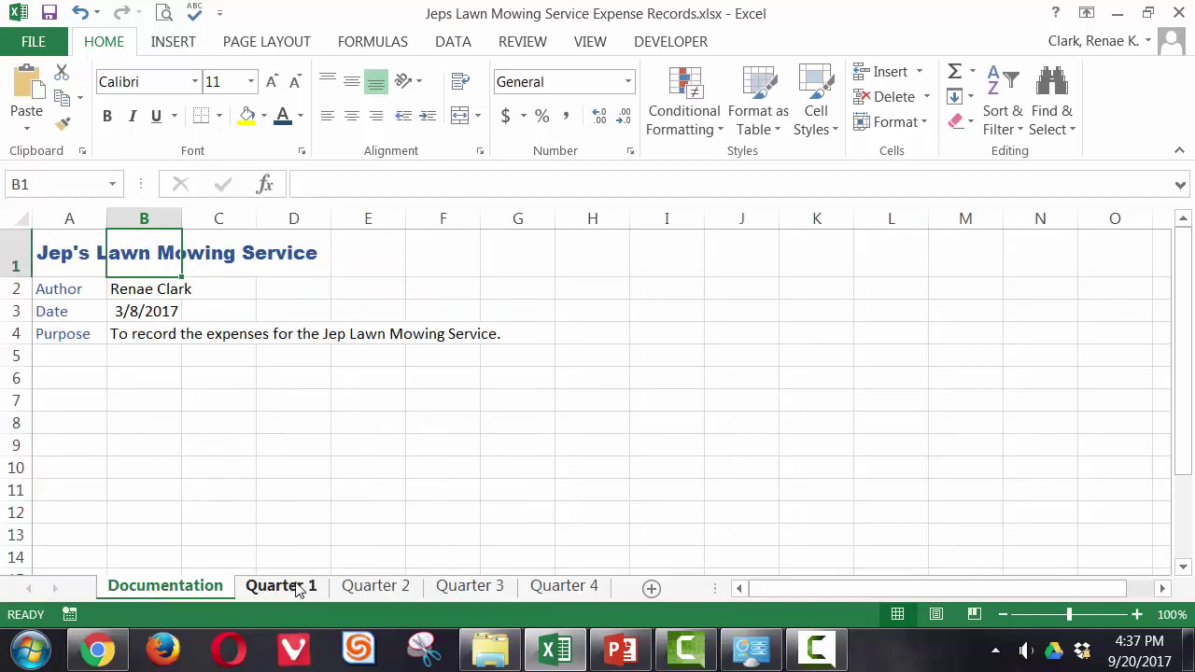
click(298, 589)
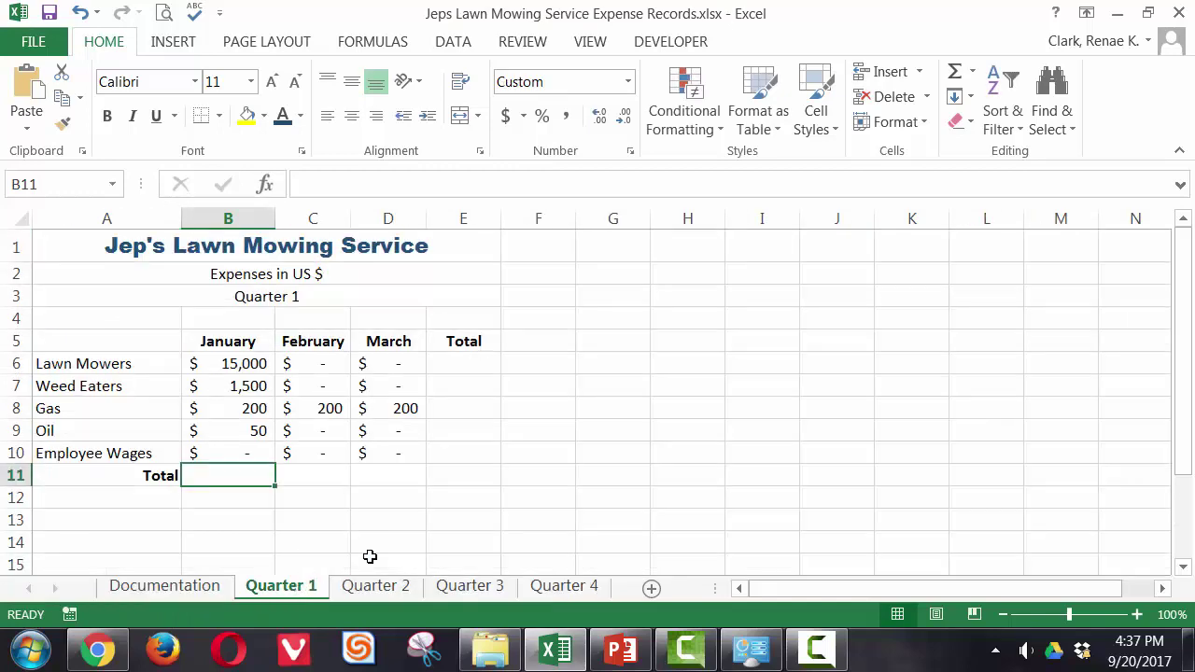
click(186, 594)
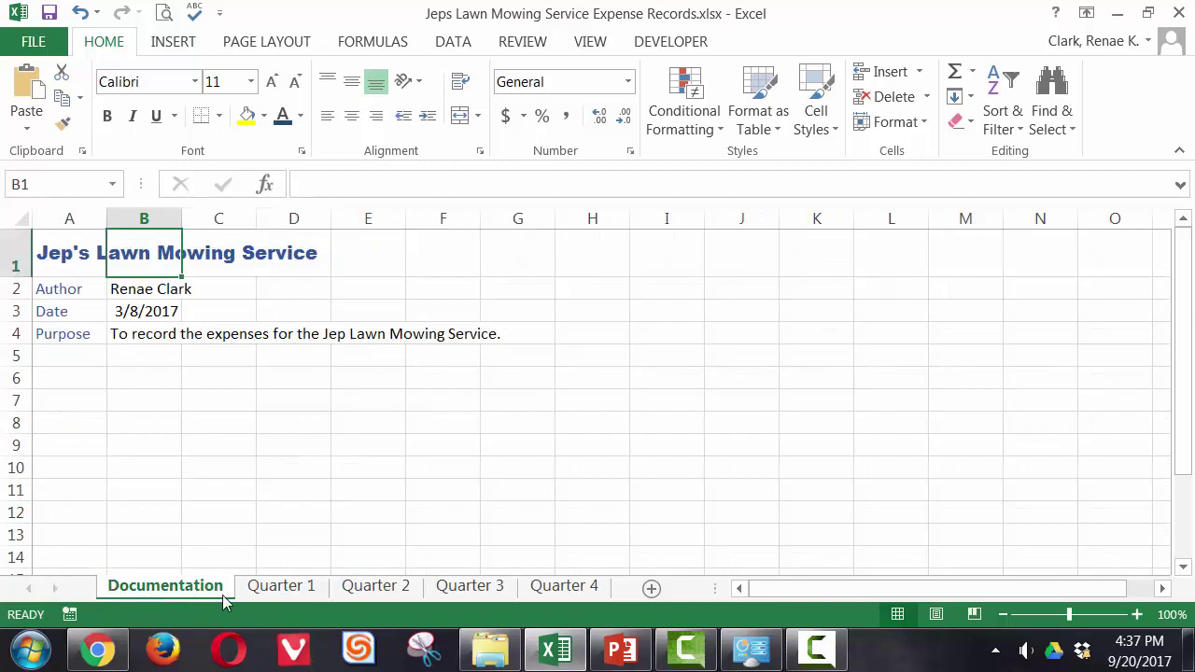
click(280, 603)
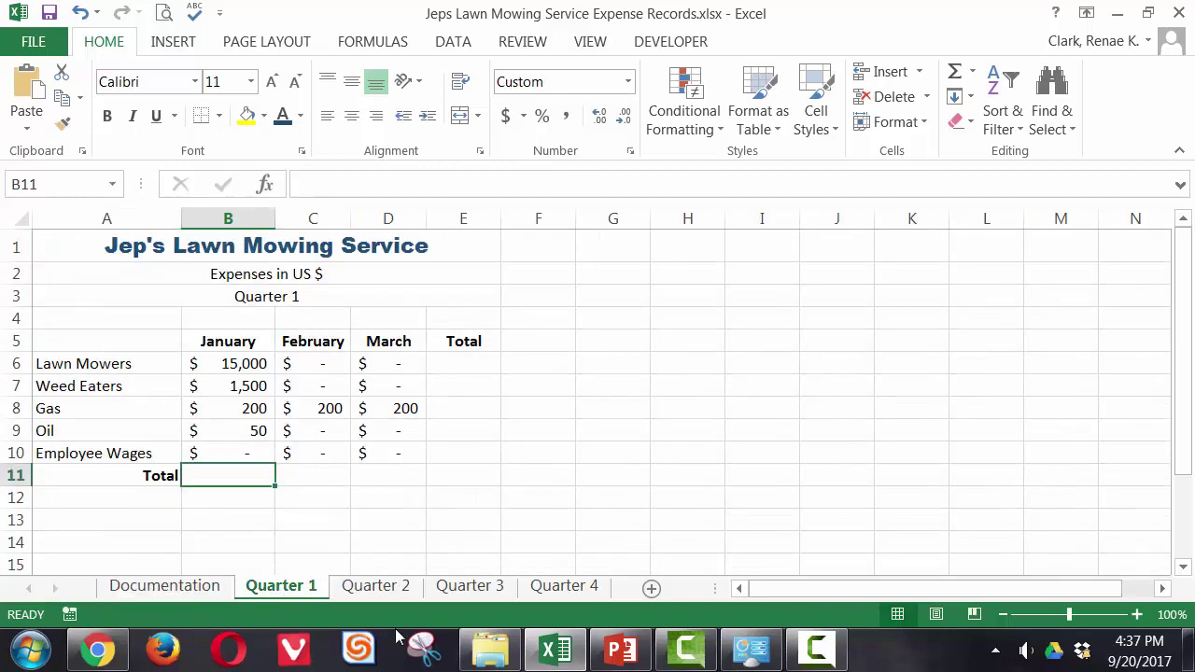
shift+click(571, 590)
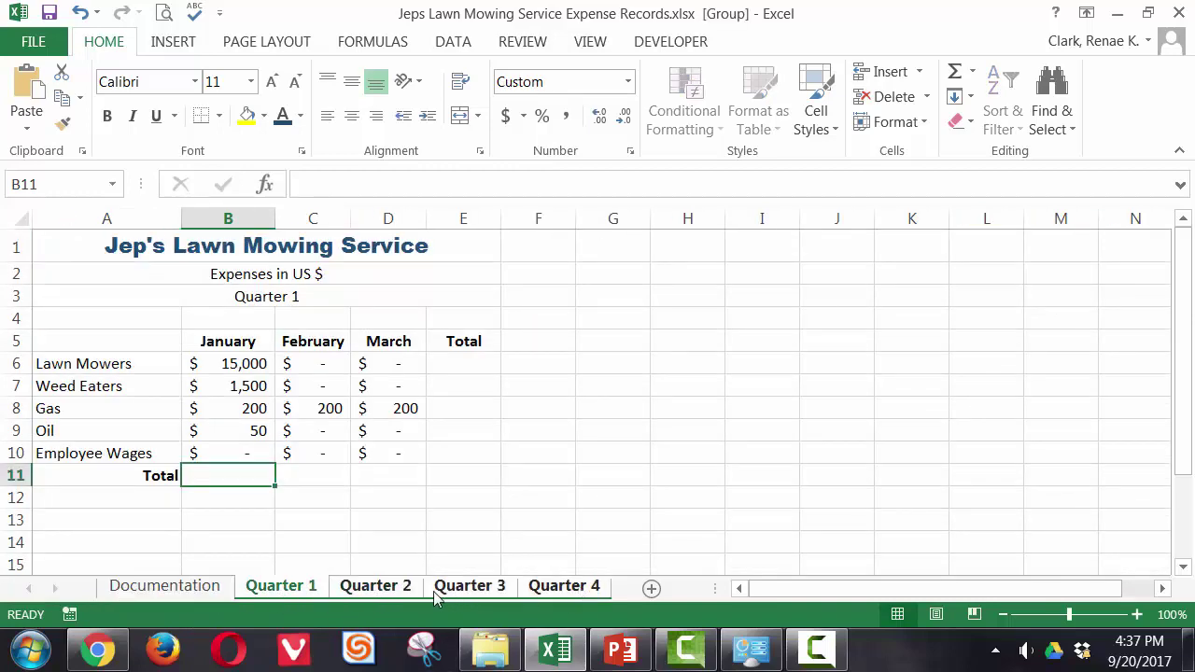
right_click(299, 599)
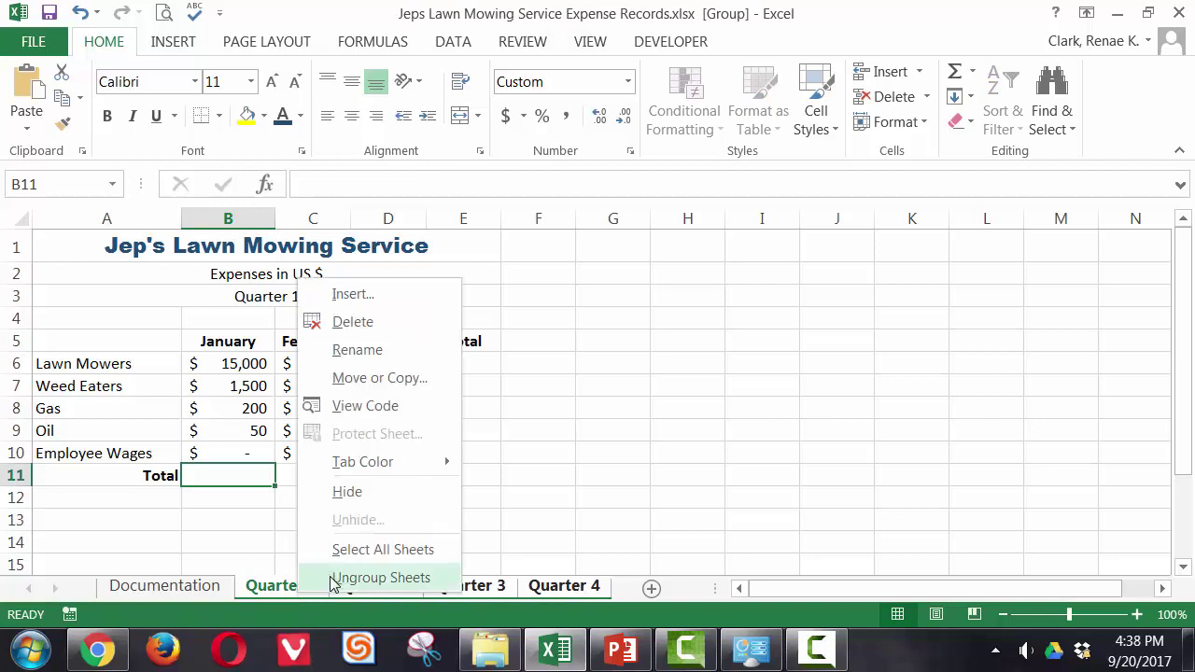
click(373, 577)
click(463, 541)
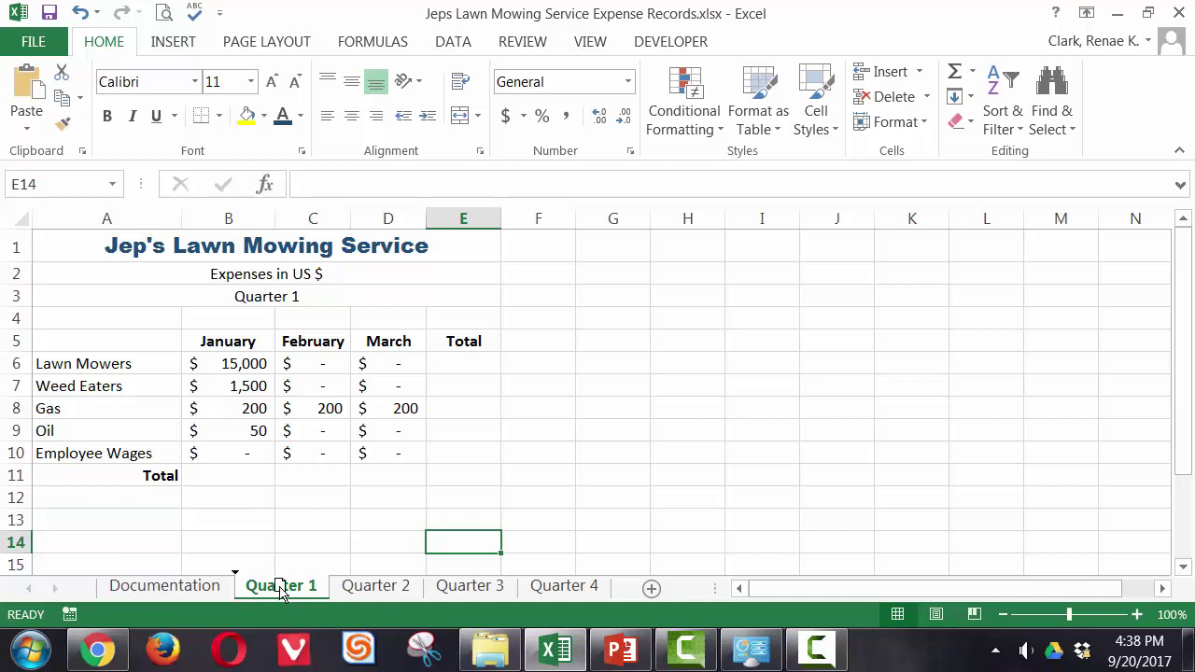
Copy Quarter 1, place the copy after Documentation, and rename it 'Annual Summary'.
drag(280, 594, 213, 594)
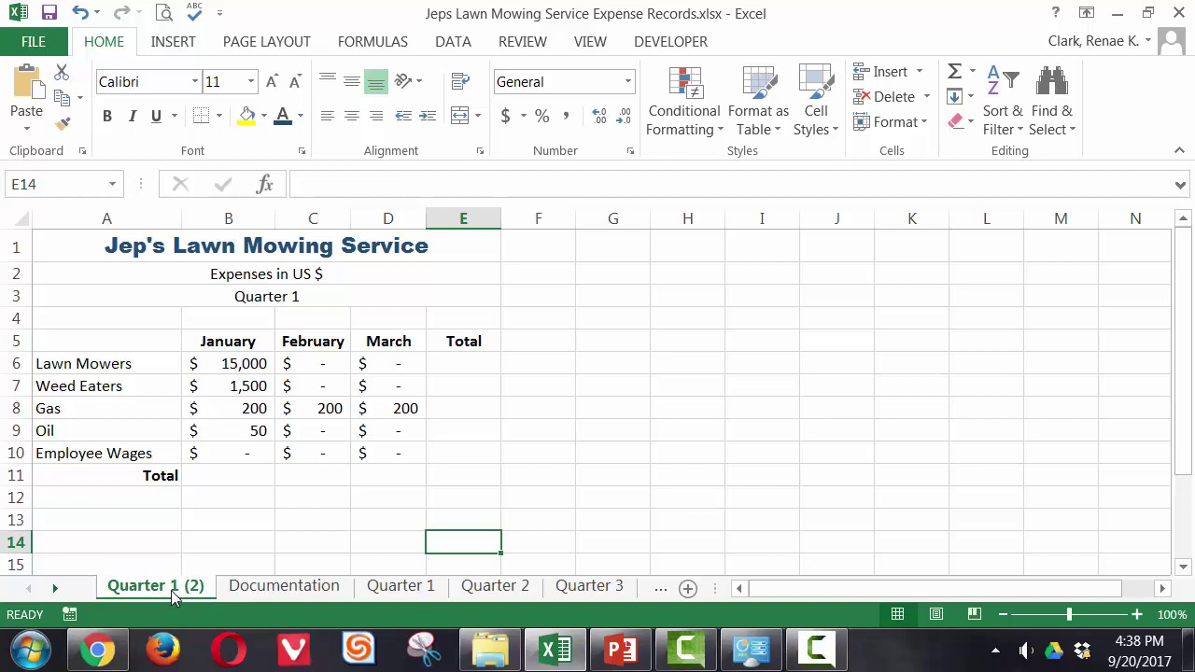
drag(173, 598, 372, 594)
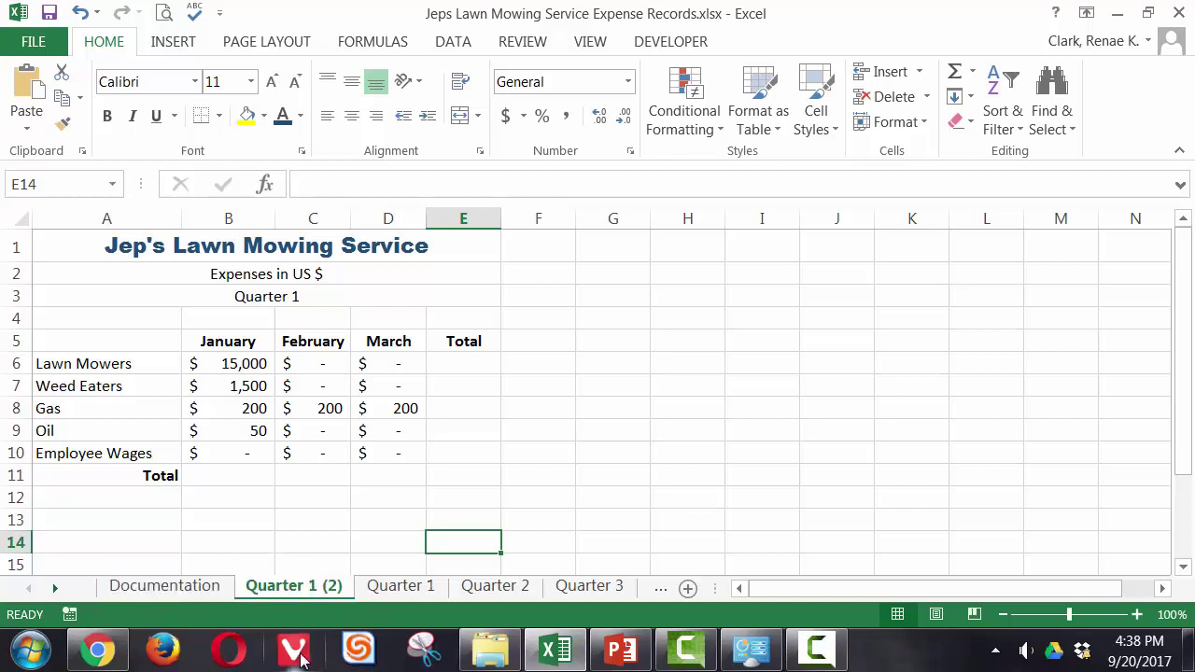
double_click(266, 588)
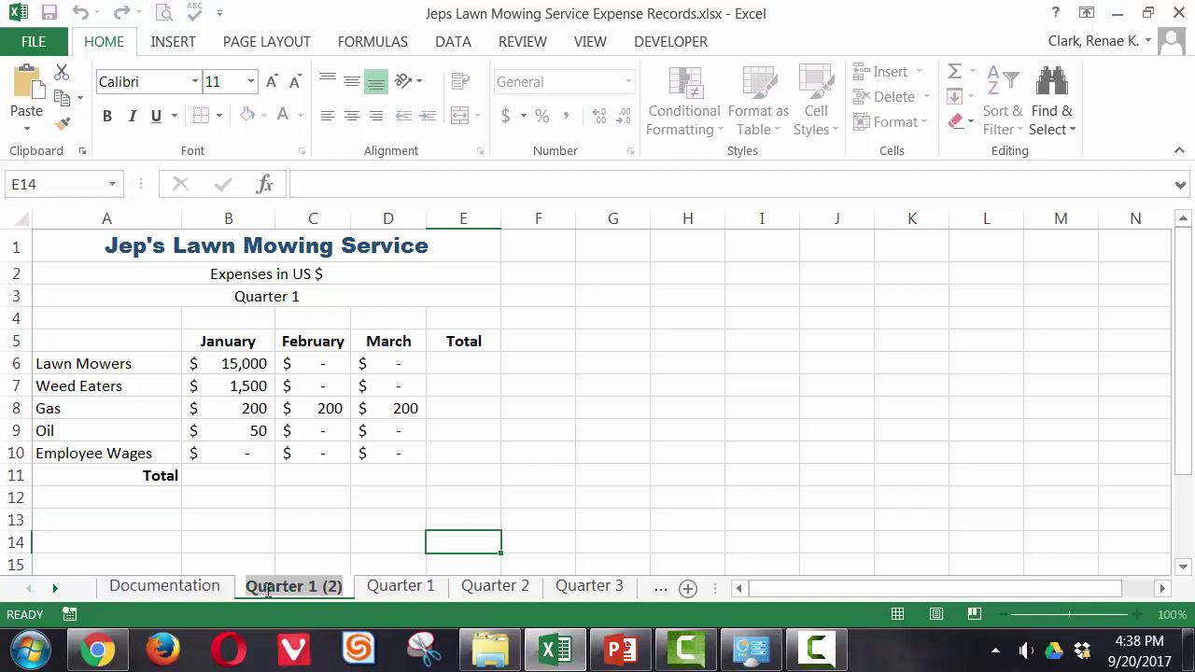
text(Sum)
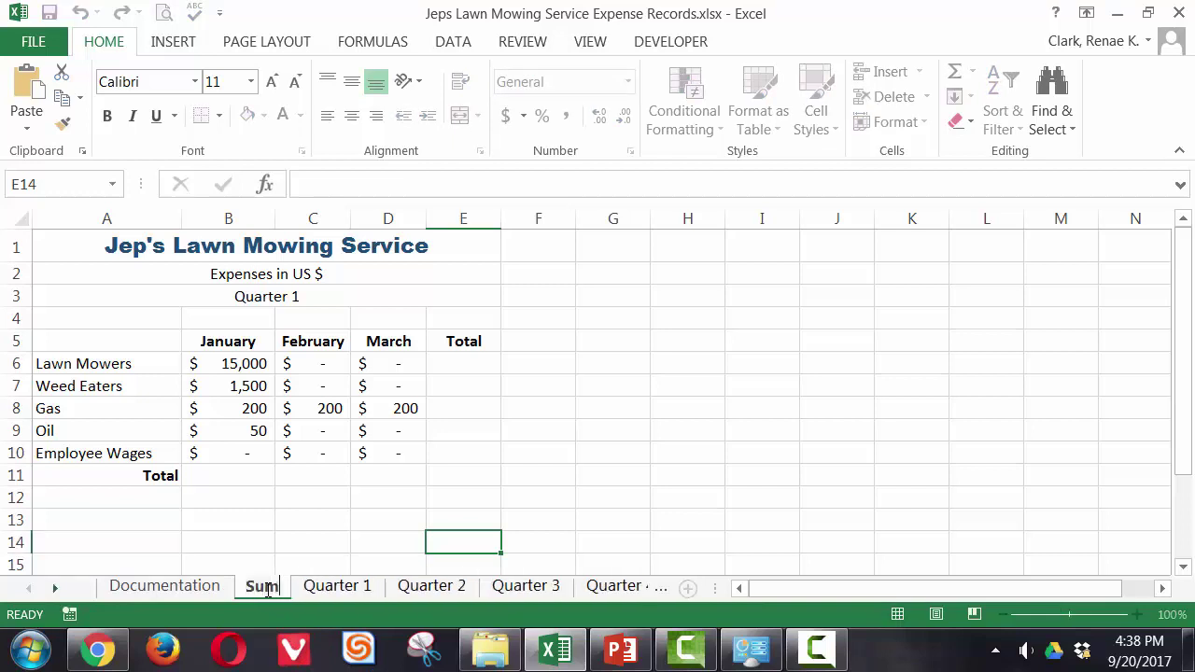
key(BackSpace)
key(BackSpace)
key(BackSpace)
text(Annu)
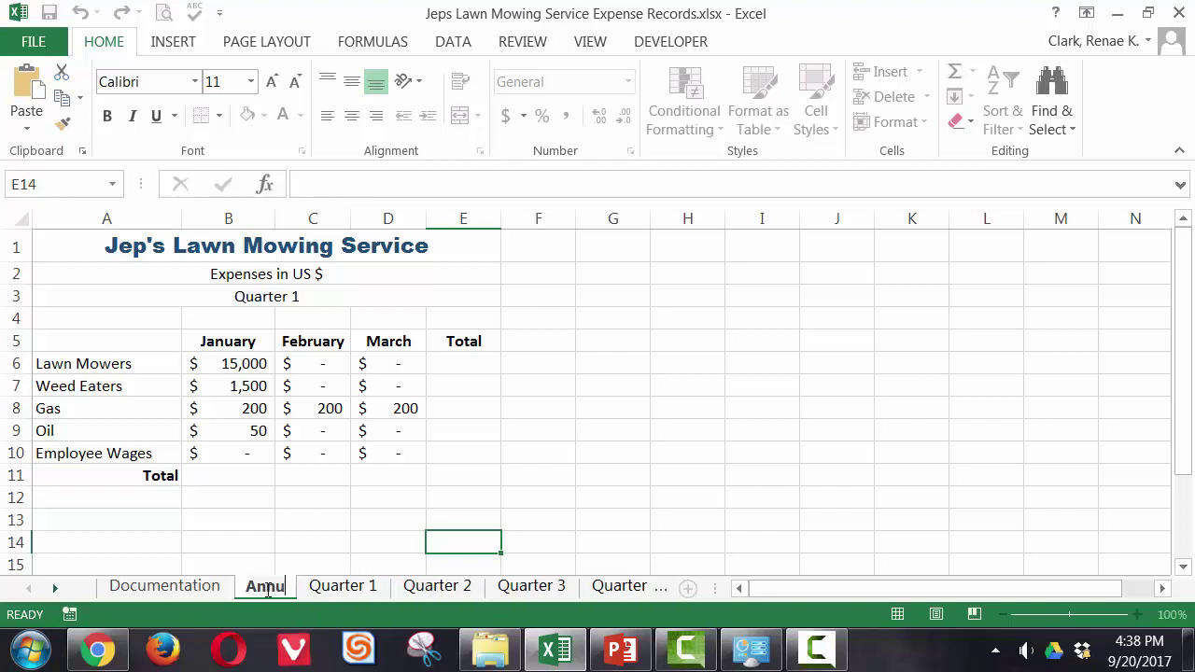
text(al SUmm)
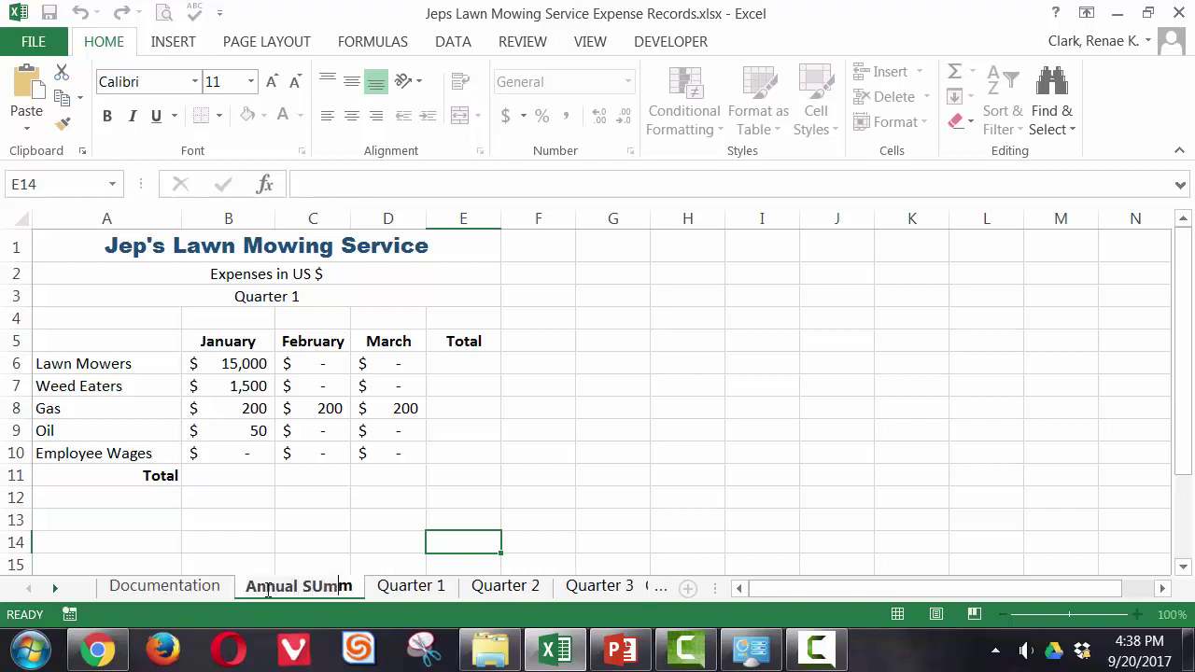
key(BackSpace)
key(BackSpace)
key(BackSpace)
text(ummary)
click(448, 297)
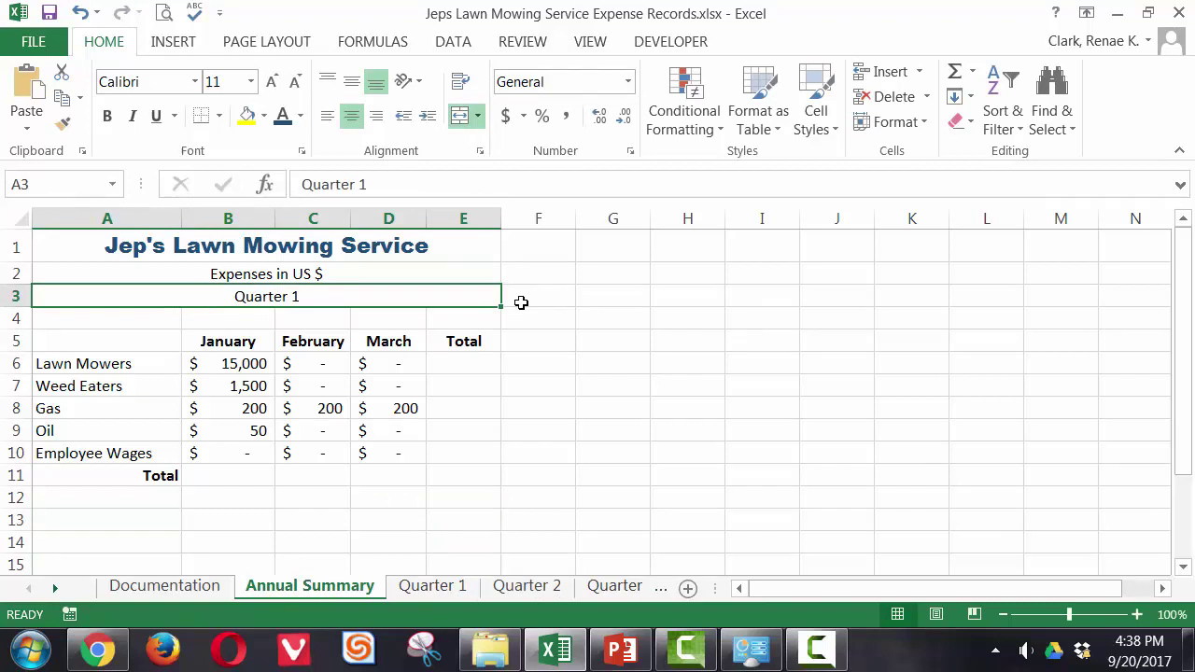
Replace the 'Quarter 1' subtitle in merged row 3 with '2016'.
text(2016)
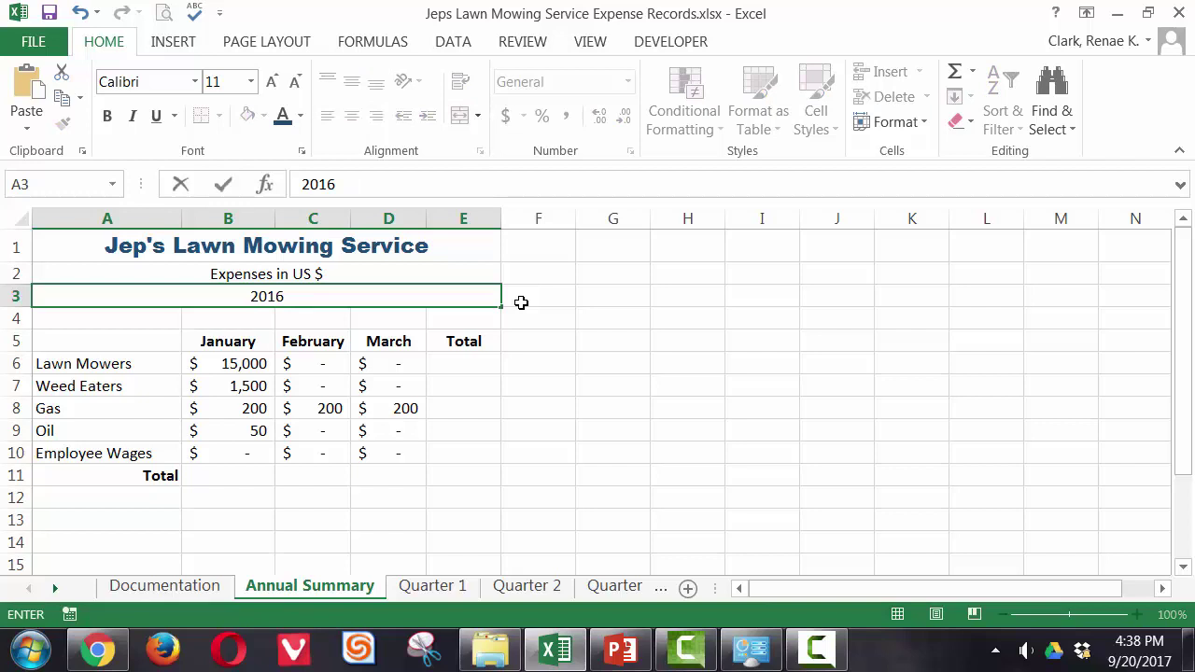
key(Return)
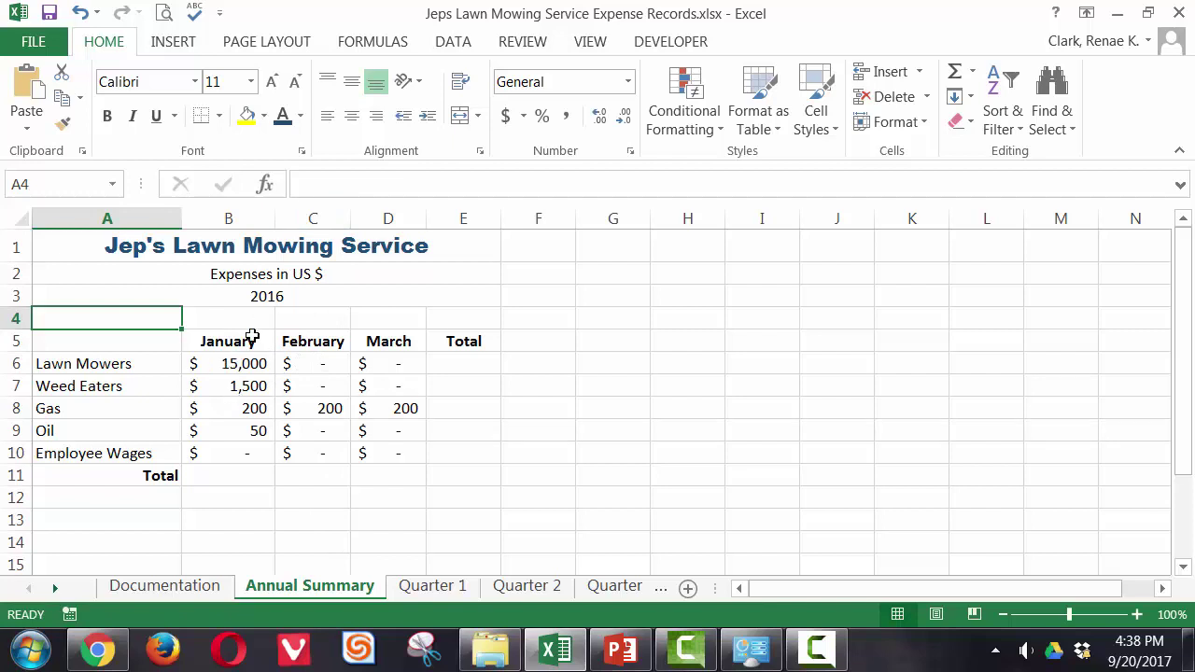
Insert a blank column before the February column.
click(317, 222)
right_click(319, 224)
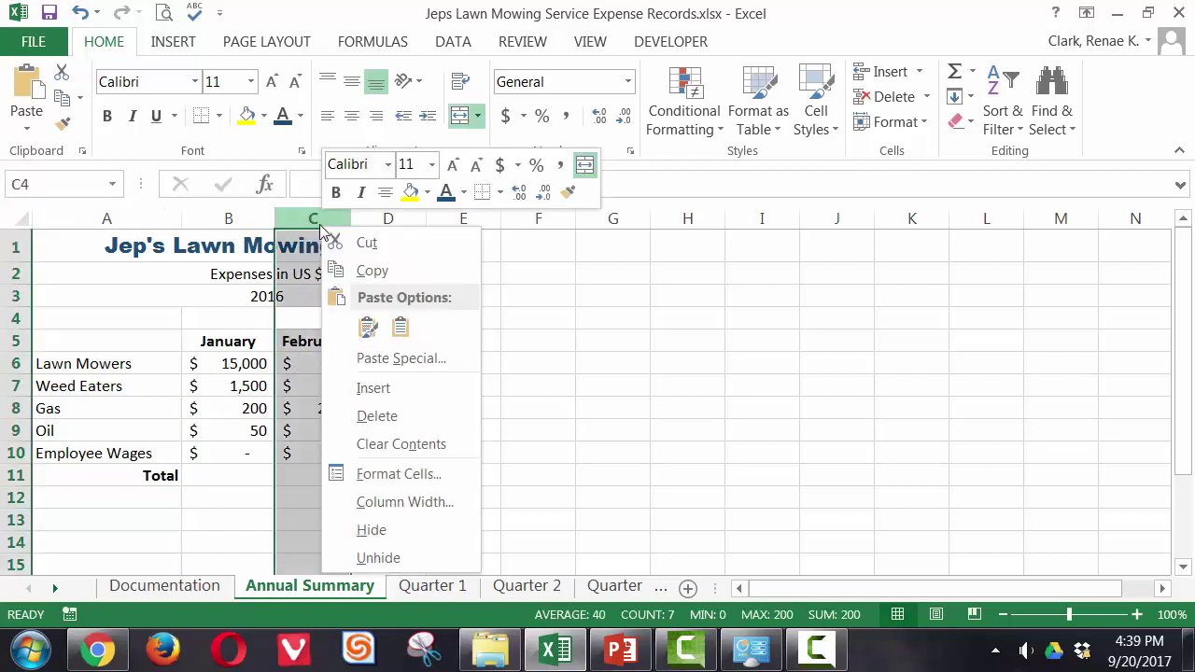
click(373, 388)
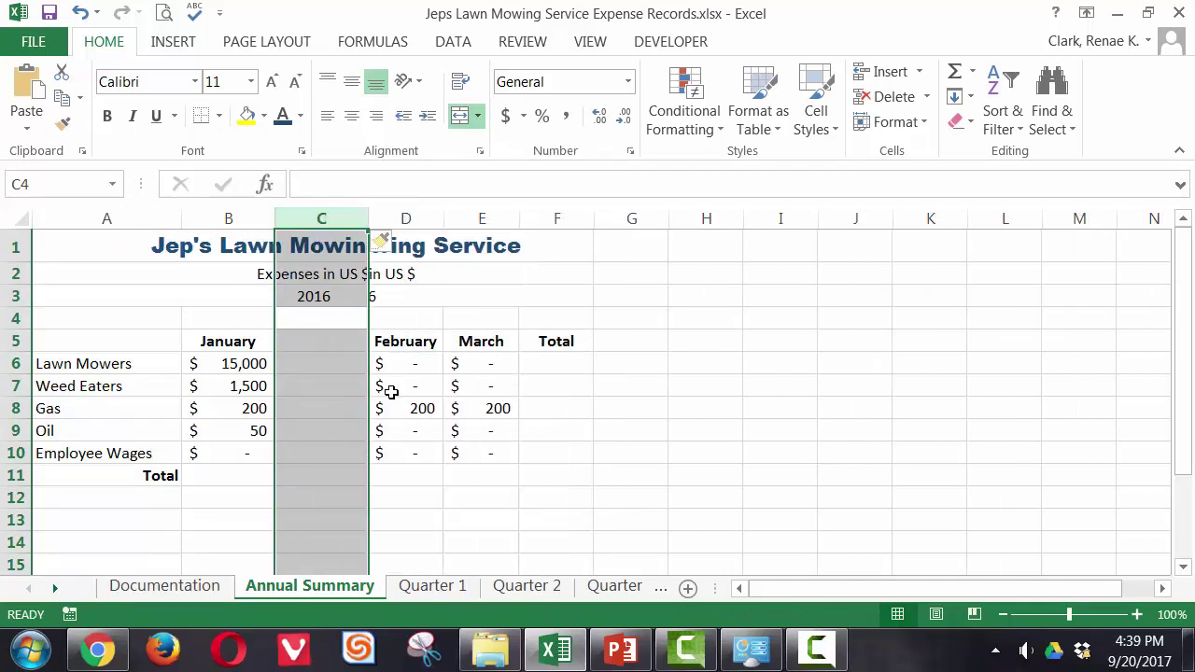
click(317, 346)
Relabel the row 5 headings as Quarter 1, Quarter 2, Quarter 3 and Quarter 4.
click(234, 343)
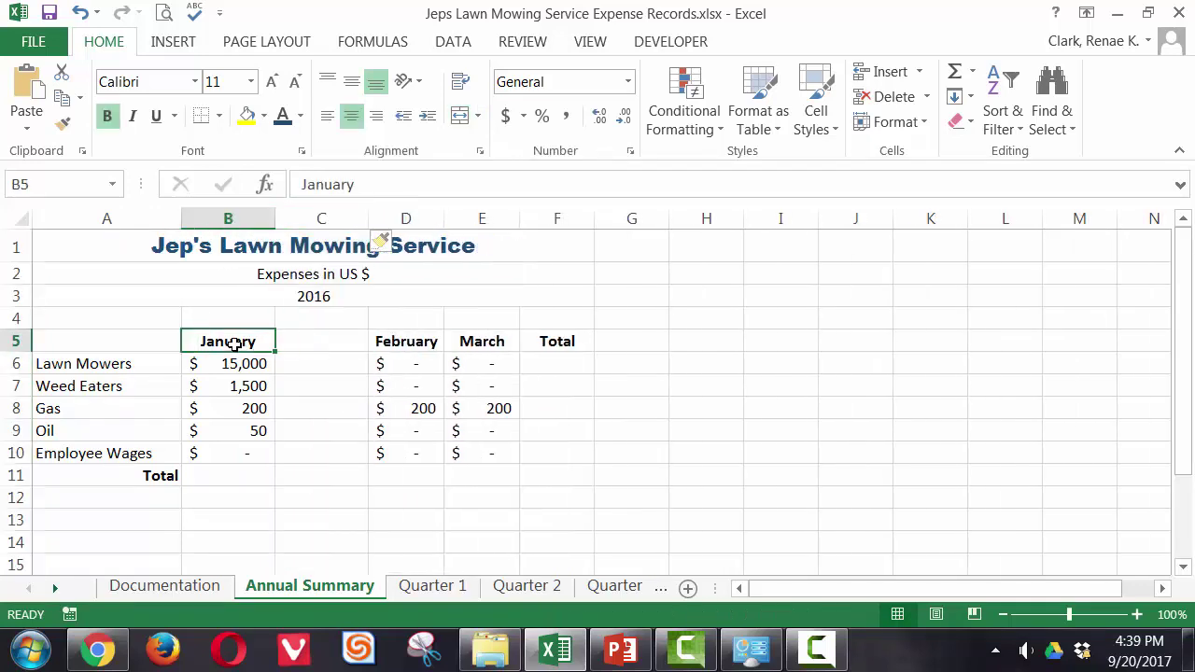
text(Quarter)
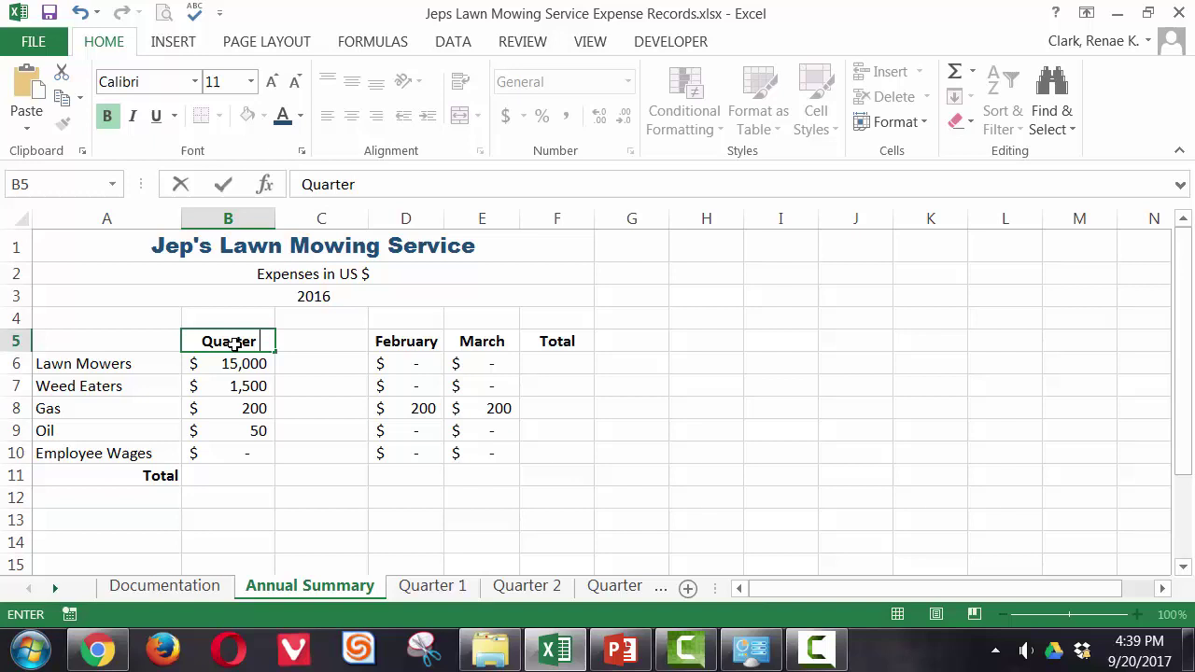
text(1)
key(Tab)
text(Quar)
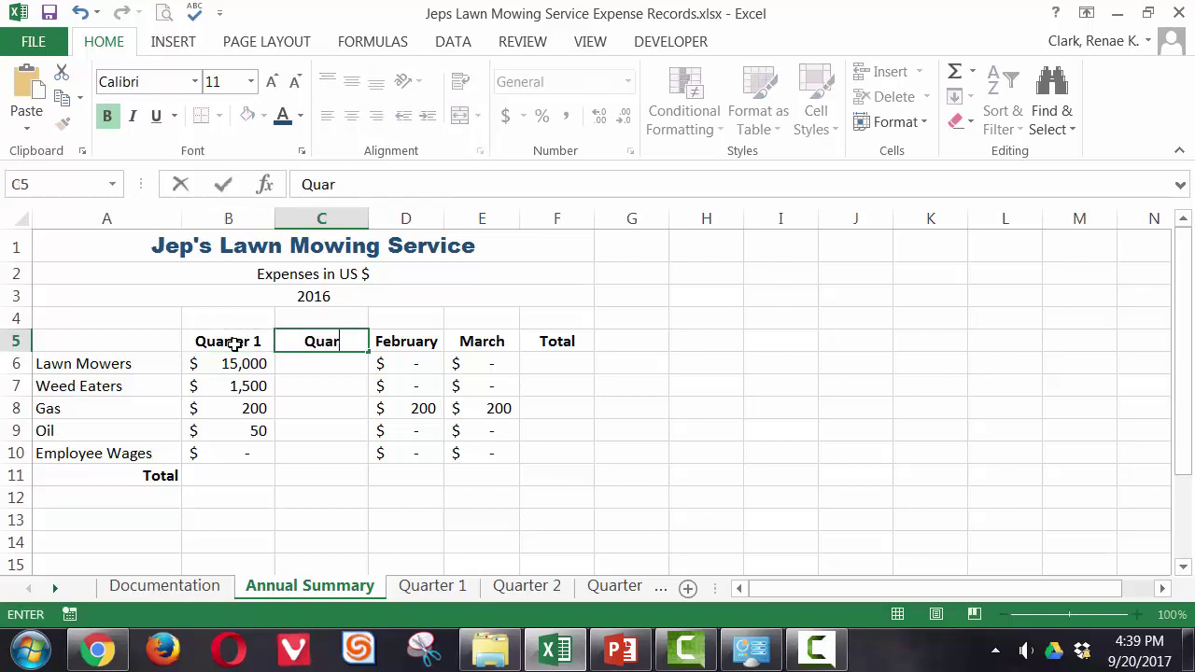
text(ter 2)
key(Tab)
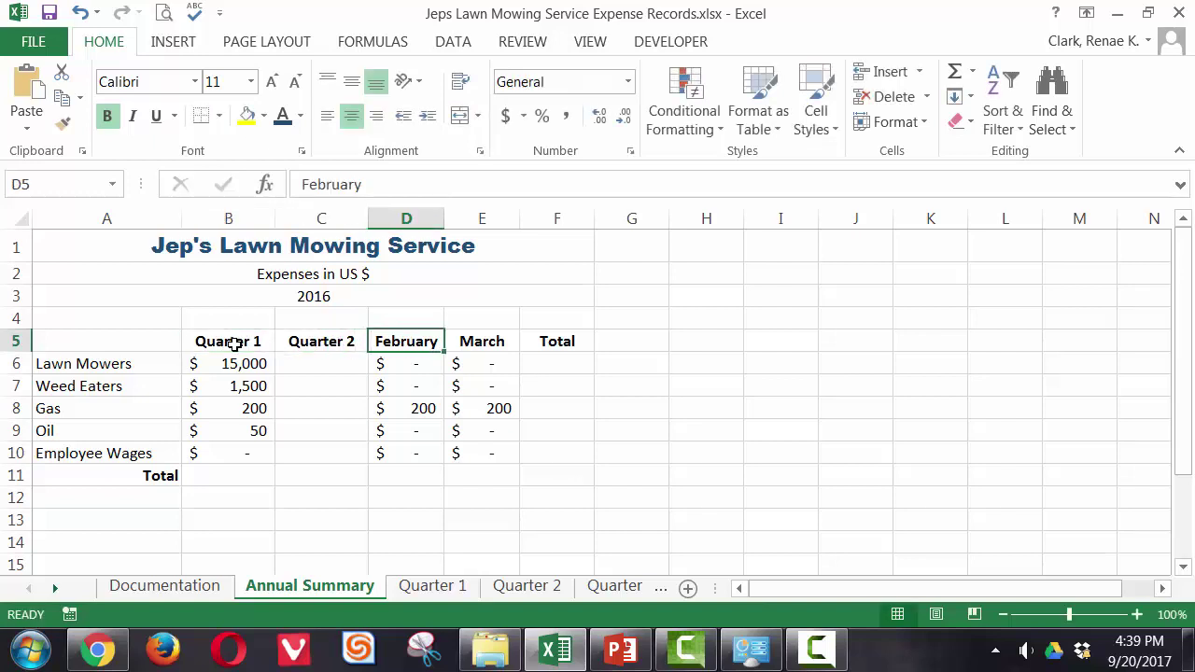
text(Quart)
text(e)
key(BackSpace)
text(r)
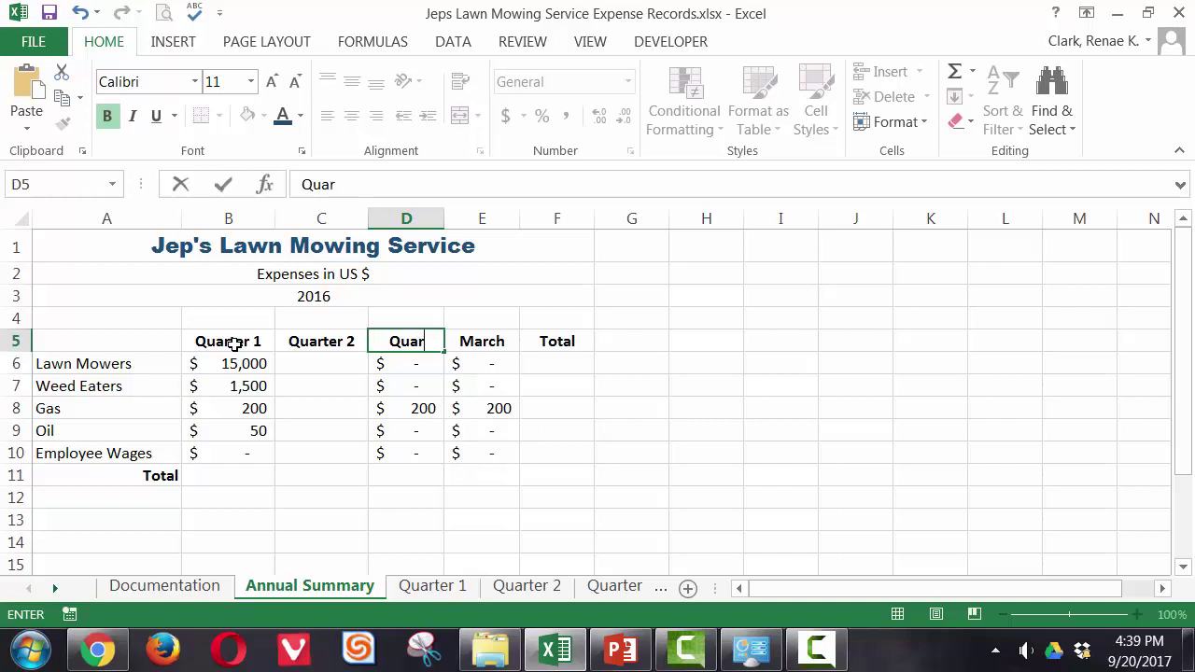
text(ter 3)
key(Tab)
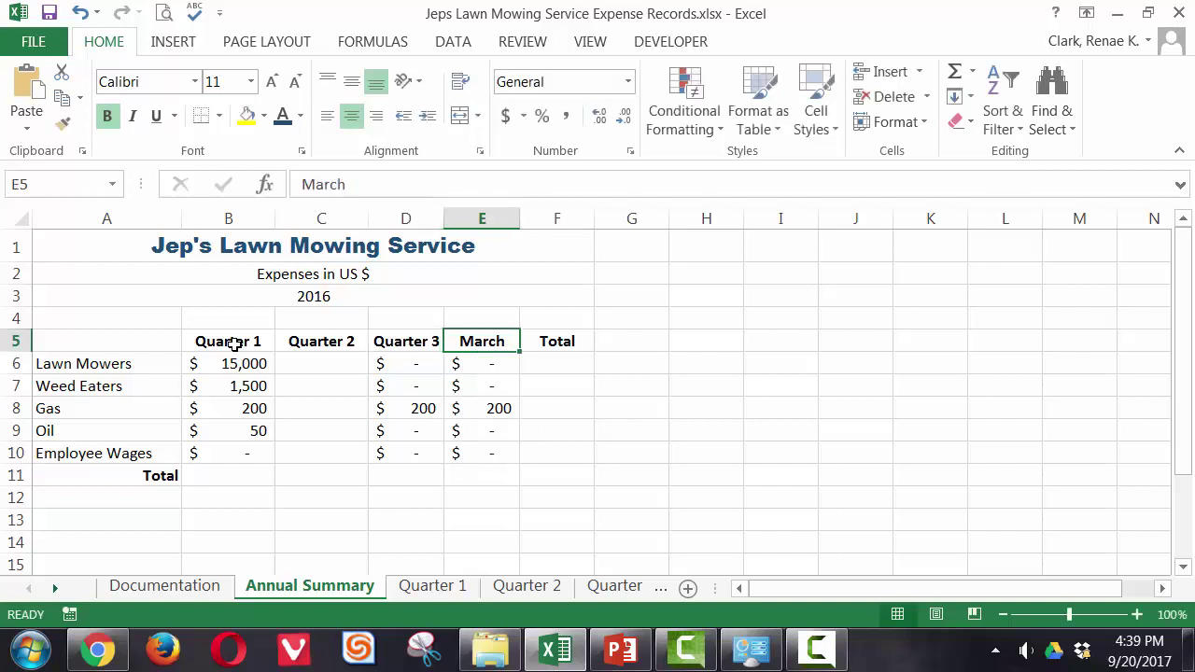
text(Q)
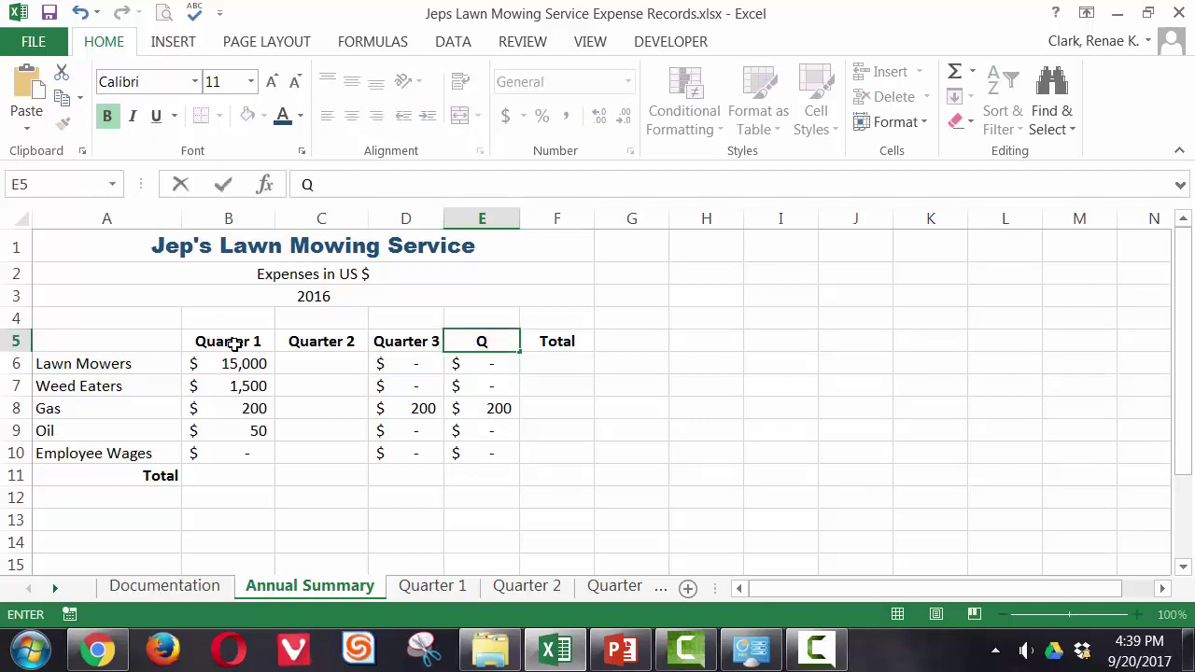
text(uarter 4)
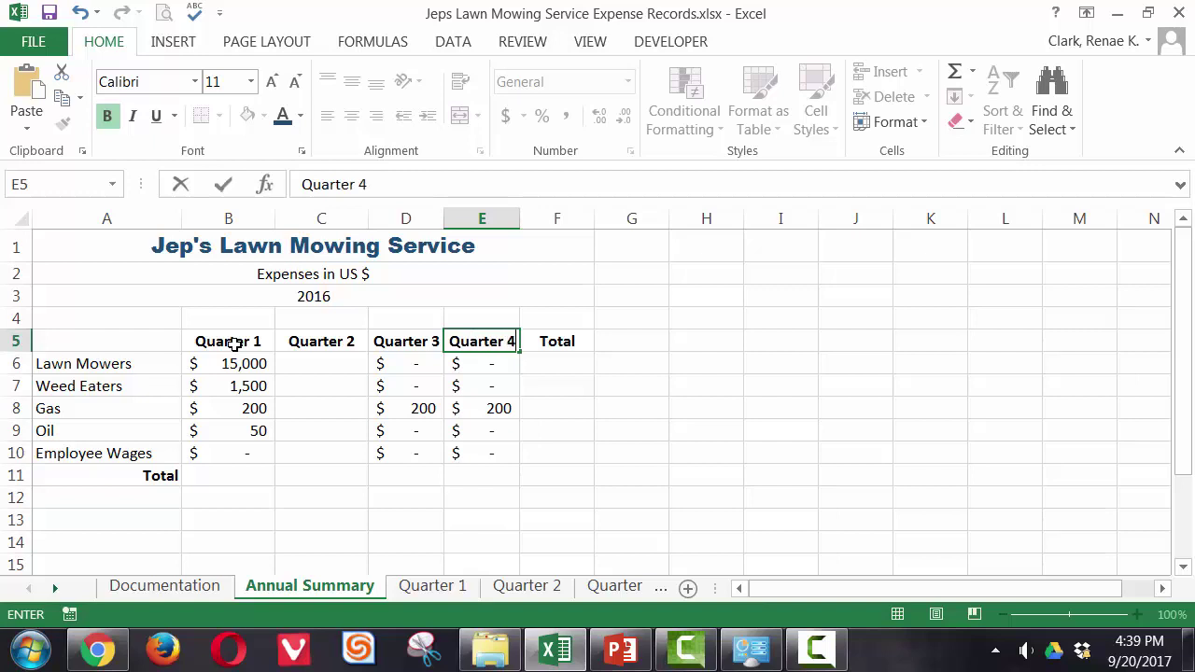
key(Return)
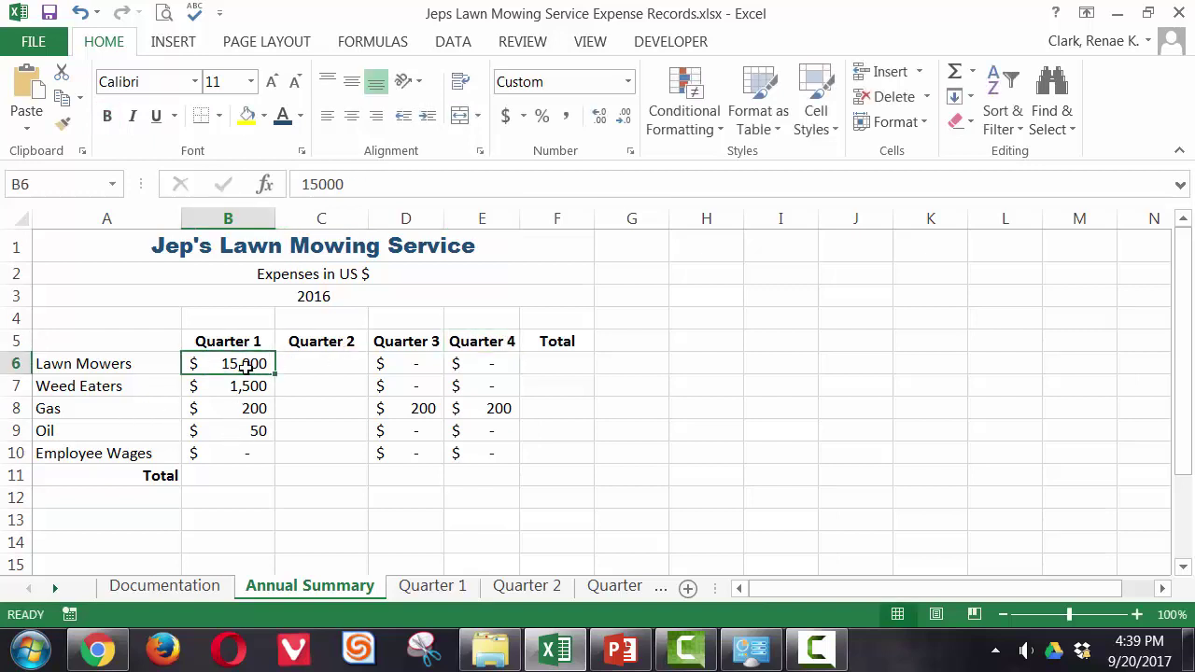
Clear the expense figures in B6:E10, give C6:C11 Accounting format with one fewer decimal, and select columns B–F.
drag(235, 363, 482, 445)
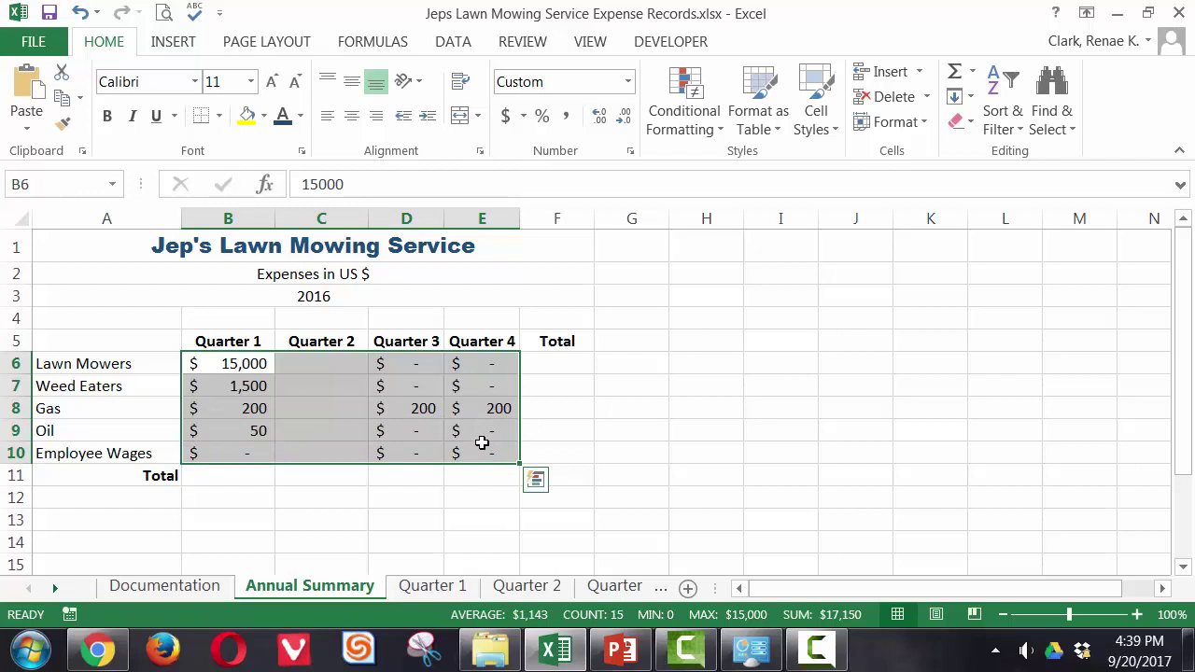
key(Delete)
drag(310, 363, 326, 476)
click(509, 117)
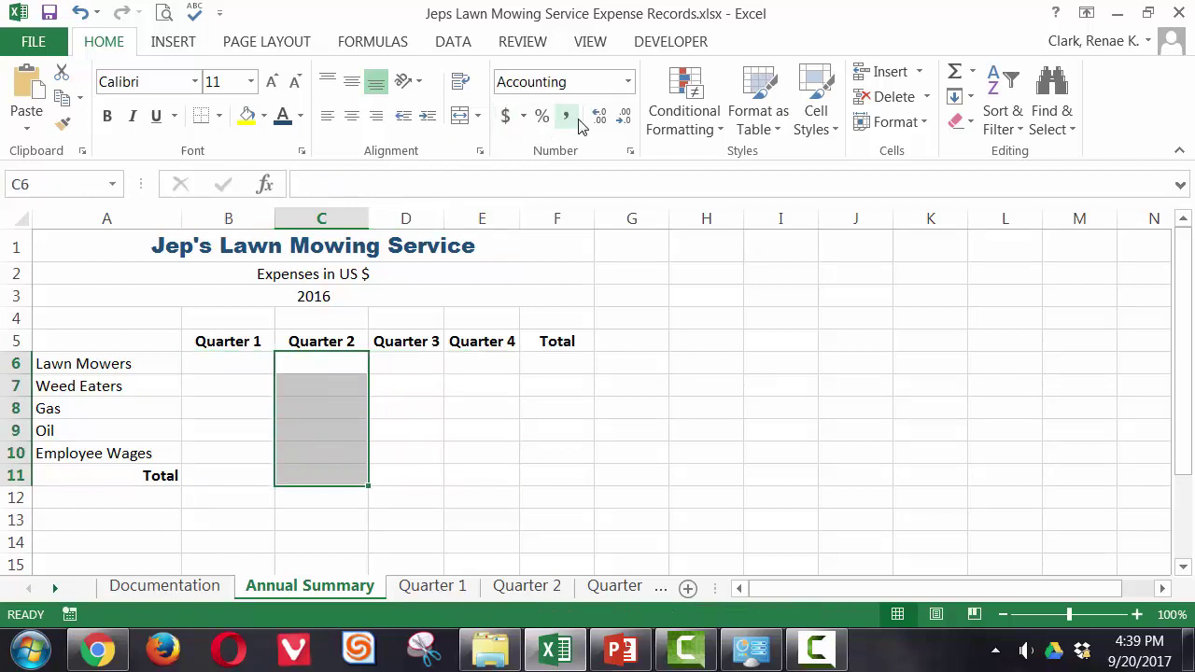
click(623, 118)
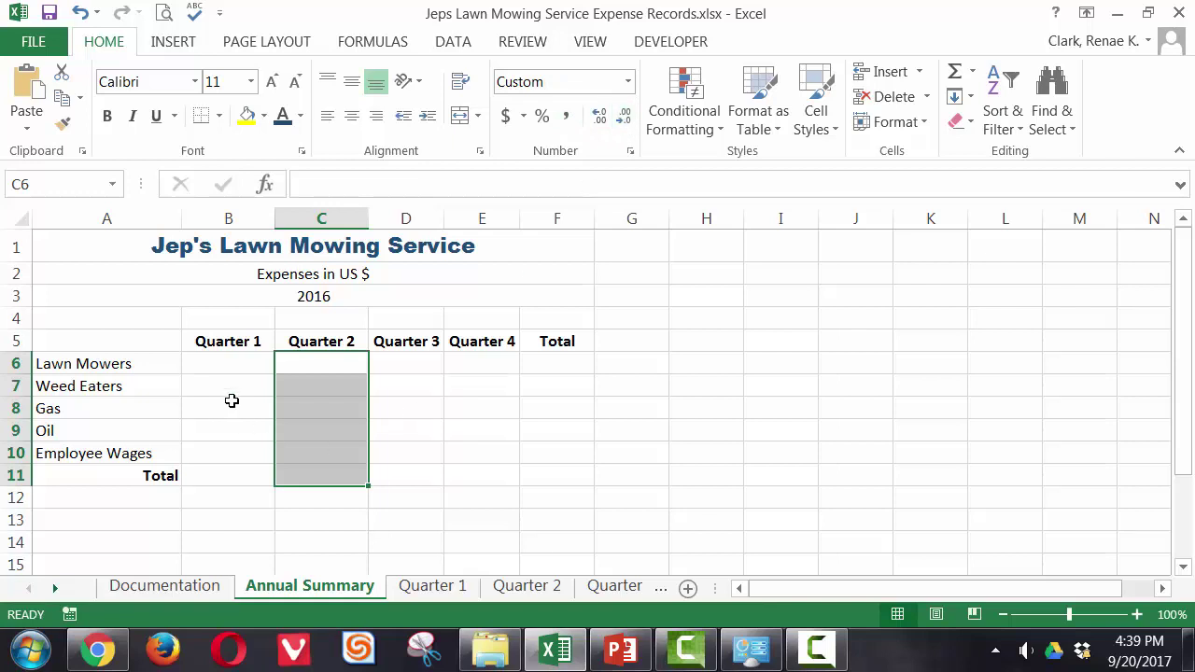
drag(229, 219, 541, 217)
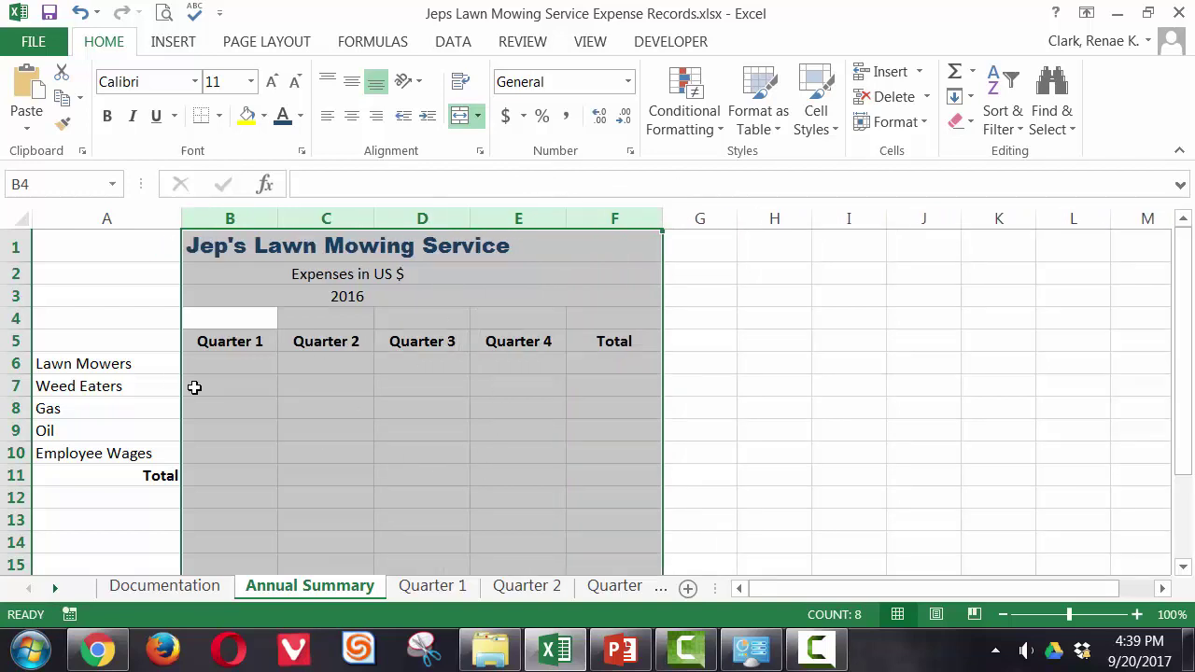
click(211, 359)
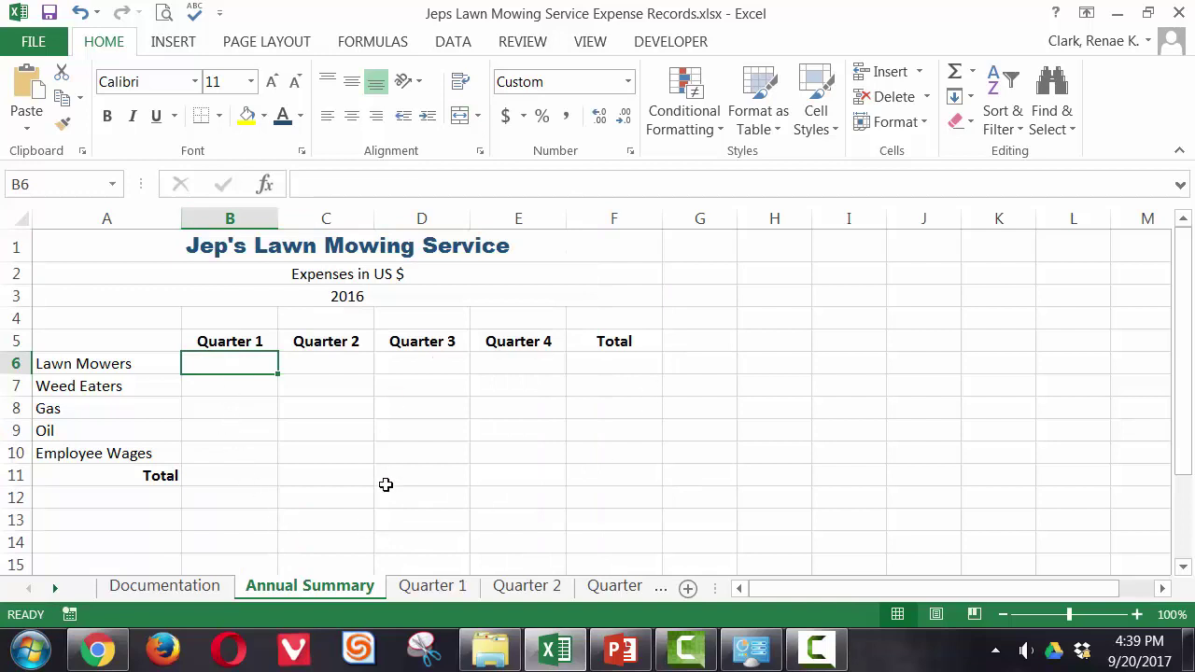
click(425, 586)
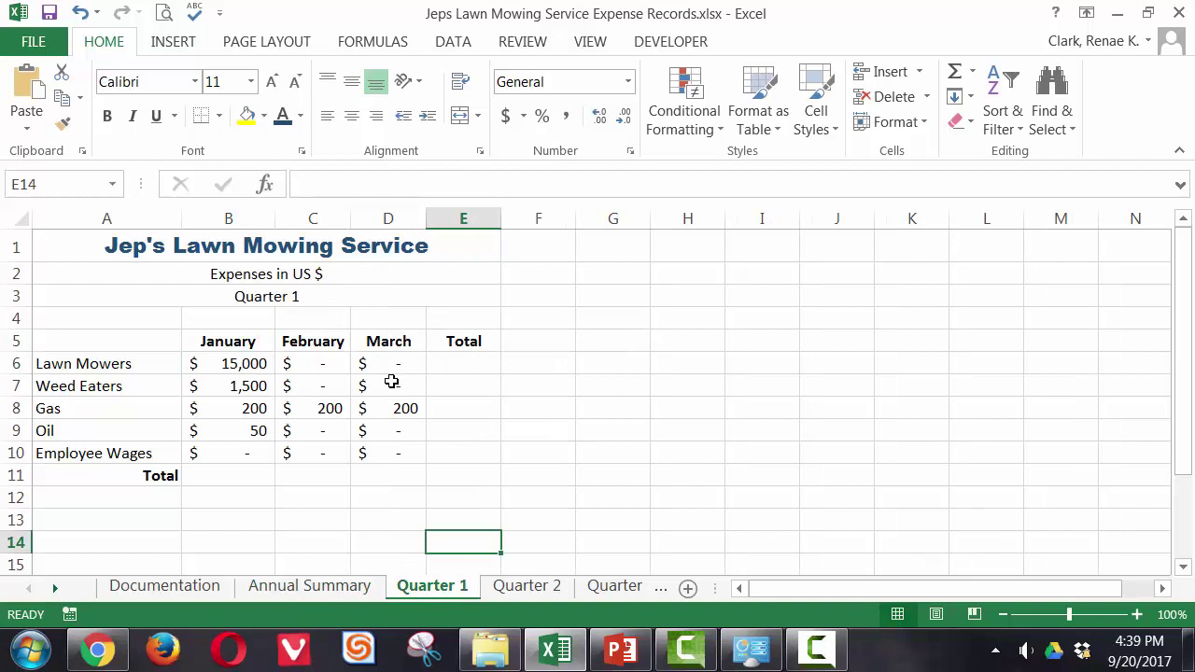
click(352, 595)
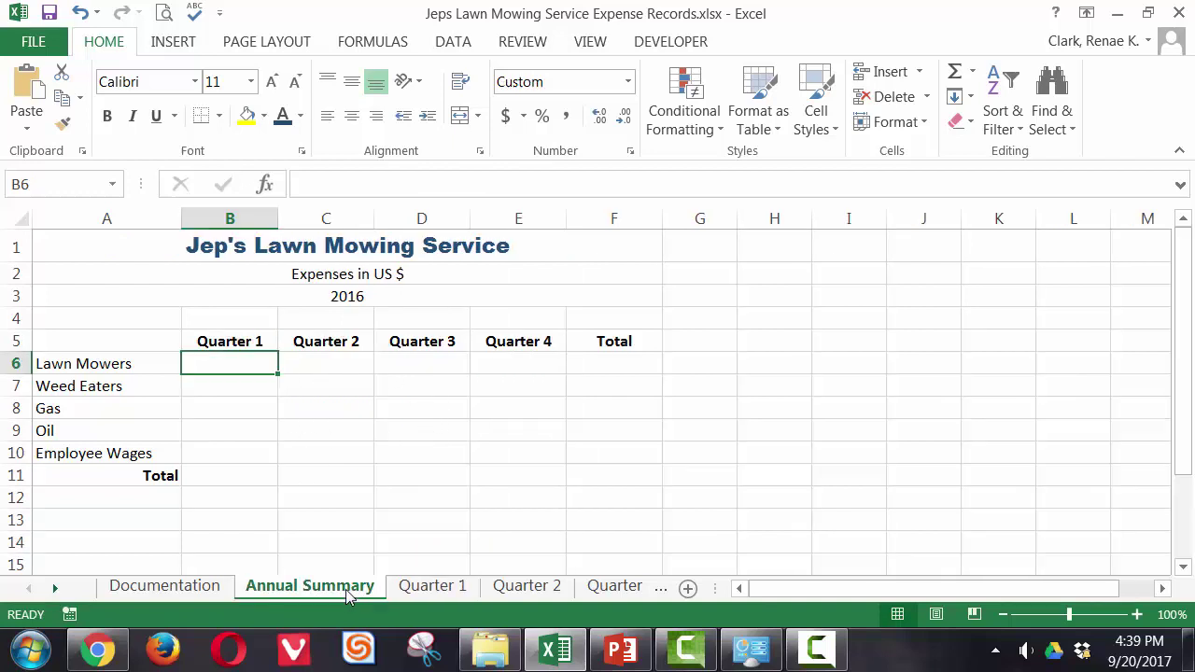